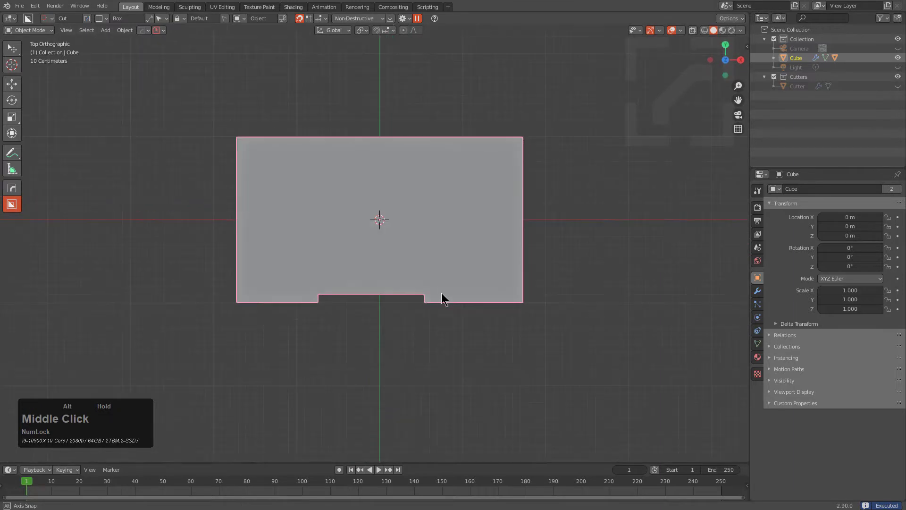
# Add a cube, scale it to about 0.148 along X, and move it along X to about -3.03 m
pyautogui.hotkey('shift', 'a')
pyautogui.moveTo(484, 175)
pyautogui.click(521, 198)
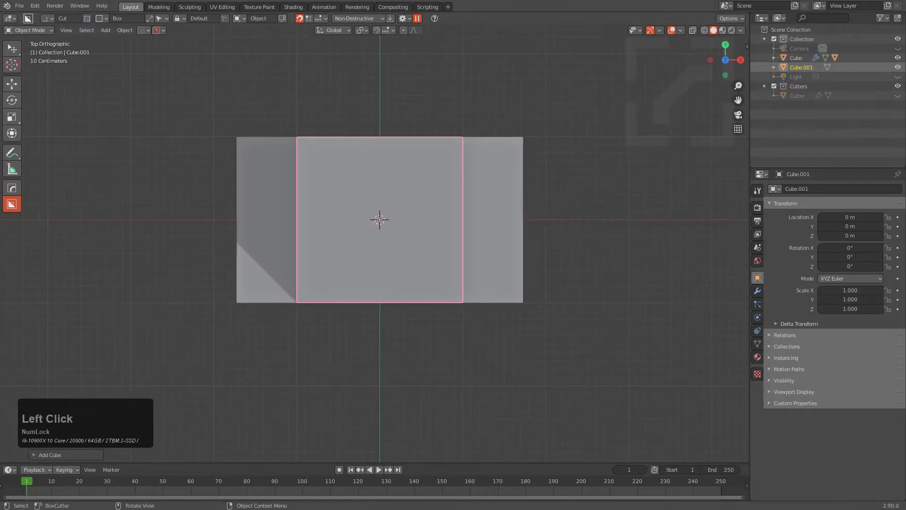
pyautogui.press('s')
pyautogui.press('x')
pyautogui.click(409, 202)
pyautogui.press('g')
pyautogui.press('x')
pyautogui.click(188, 188)
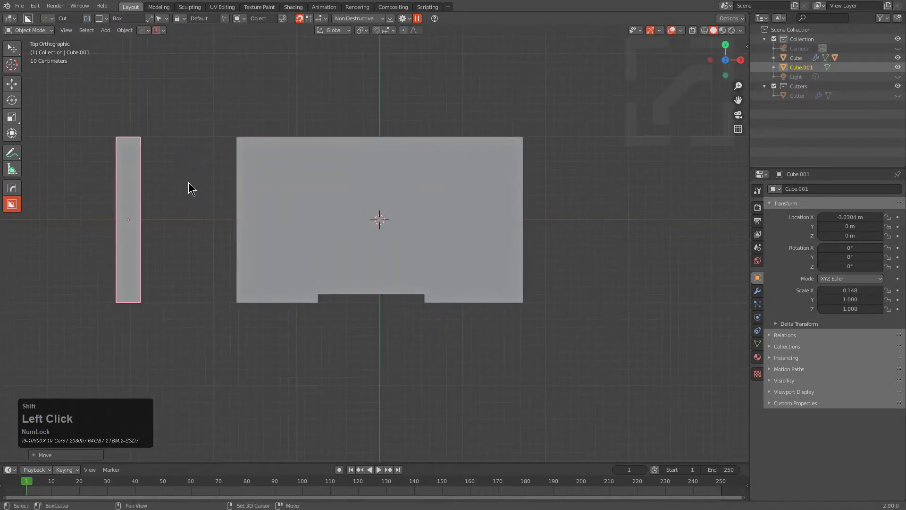
# Thin the bar further along X to a scale of about 0.044 and move it to about X -4.01 m
pyautogui.scroll(2, 532, 226)
pyautogui.press('s')
pyautogui.press('x')
pyautogui.click(384, 200)
pyautogui.press('g')
pyautogui.press('x')
pyautogui.click(272, 189)
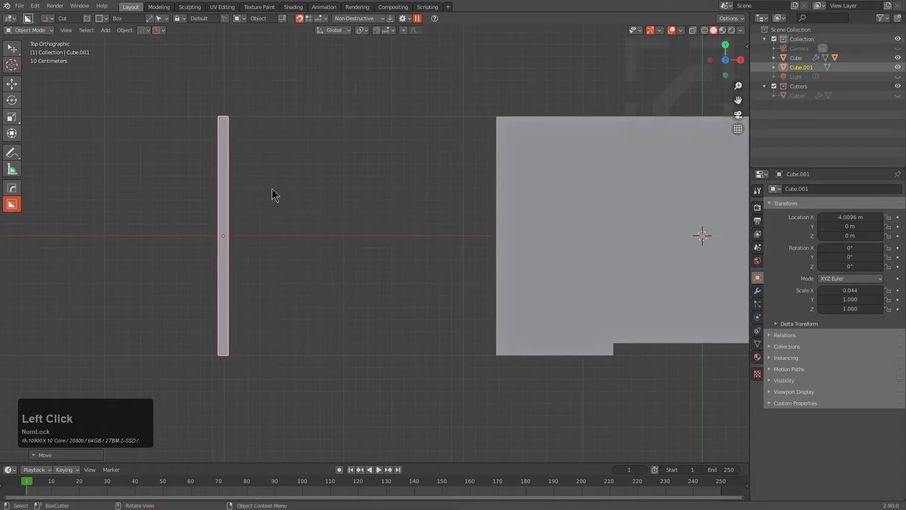
# Flatten the thin bar along Z to a scale of about 0.077
pyautogui.keyDown('shift'); pyautogui.moveTo(272, 189); pyautogui.dragTo(472, 236, button='middle'); pyautogui.keyUp('shift')
pyautogui.press('s')
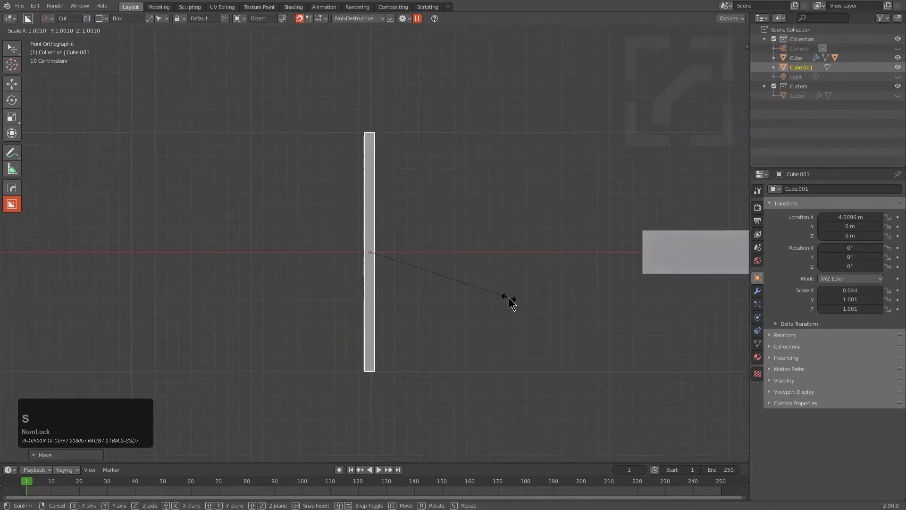
pyautogui.press('z')
pyautogui.click(384, 236)
pyautogui.press('KP_Decimal')
pyautogui.press('s')
pyautogui.click(441, 269)
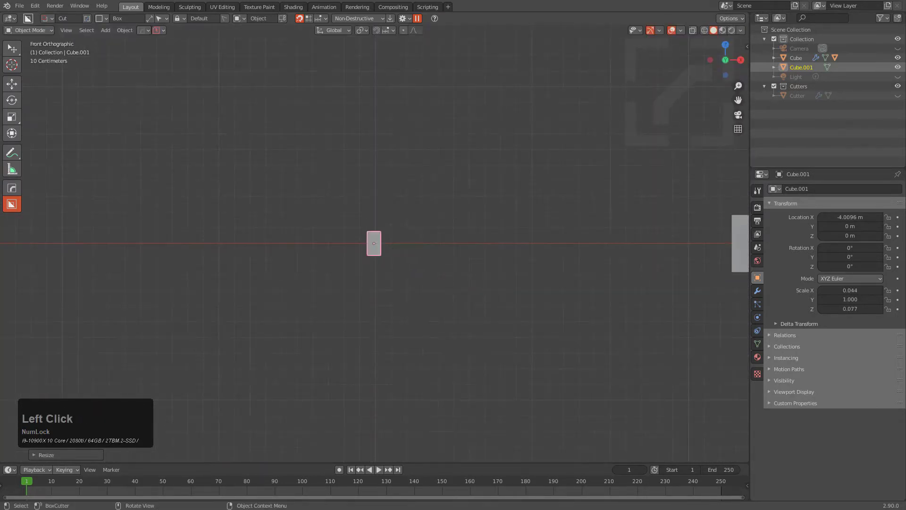
# Move the slat's top face along negative X to slant its profile
pyautogui.moveTo(441, 269); pyautogui.dragTo(401, 277, button='middle')
pyautogui.press('Tab')
pyautogui.click(387, 243)
pyautogui.press('g')
pyautogui.press('x')
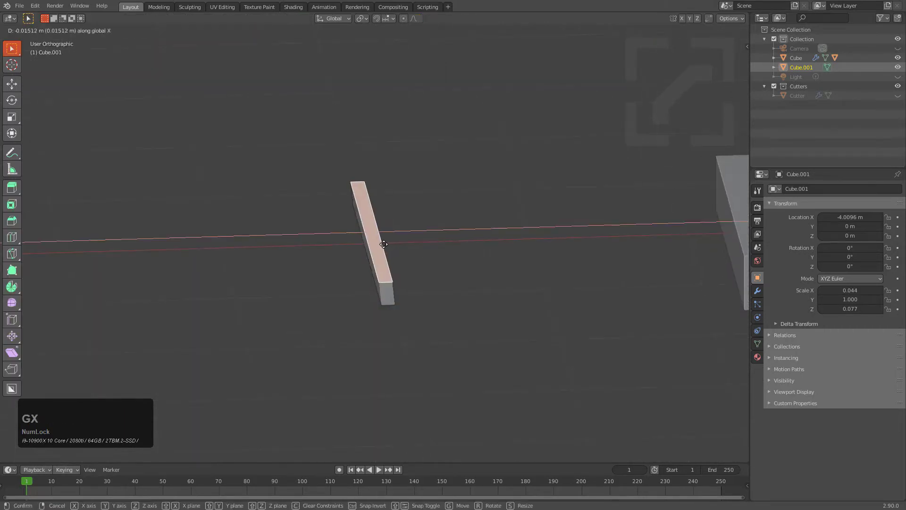
pyautogui.click(376, 245)
pyautogui.press('Tab')
# Slide one long lower edge of the slat inward to taper its profile toward the bottom
pyautogui.moveTo(376, 245); pyautogui.dragTo(419, 260, button='middle')
pyautogui.scroll(4, 396, 239)
pyautogui.press('Tab')
pyautogui.press('2')
pyautogui.press('g')
pyautogui.press('g')
pyautogui.click(420, 255)
pyautogui.press('Tab')
# Array the slat along X with Array V2, using 17 evenly spaced copies
pyautogui.press('q')
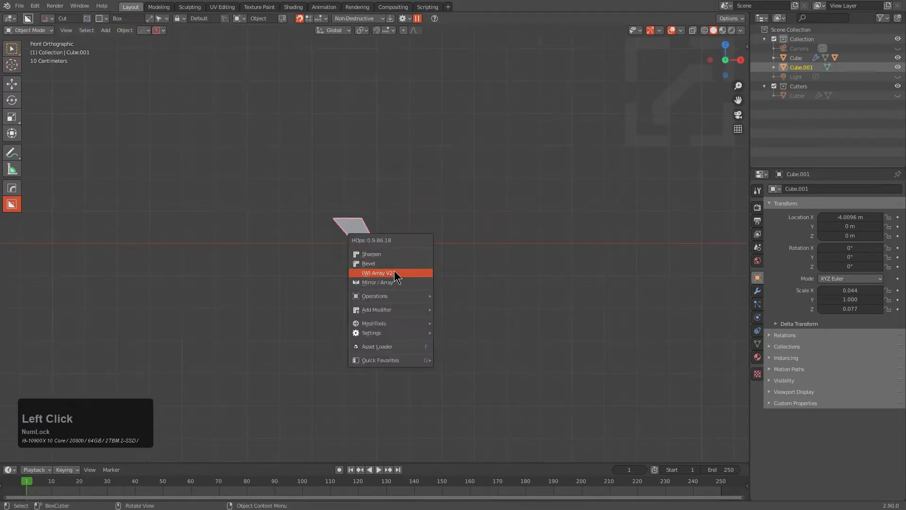
pyautogui.click(377, 272)
pyautogui.scroll(15, 696, 273)
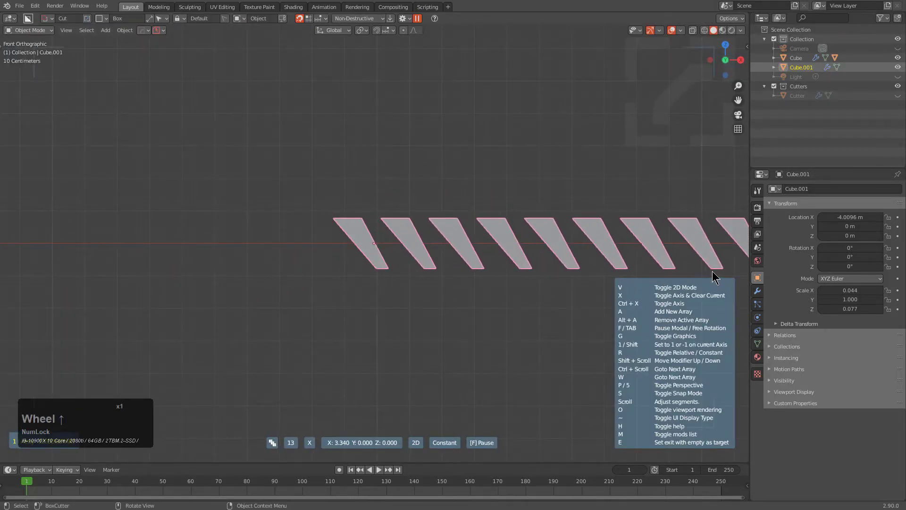
pyautogui.click(707, 270)
pyautogui.scroll(-7, 593, 227)
# Move the slat array along X away from the block to about -5.98 m
pyautogui.moveTo(593, 227); pyautogui.dragTo(605, 329, button='middle')
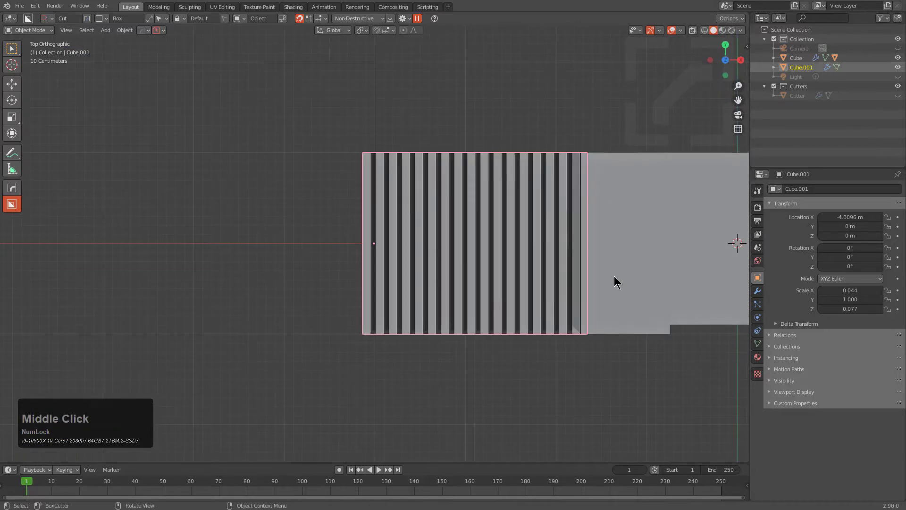
pyautogui.press('g')
pyautogui.press('x')
pyautogui.click(431, 260)
pyautogui.keyDown('shift'); pyautogui.moveTo(431, 260); pyautogui.dragTo(486, 244, button='middle'); pyautogui.keyUp('shift')
pyautogui.scroll(-2, 494, 231)
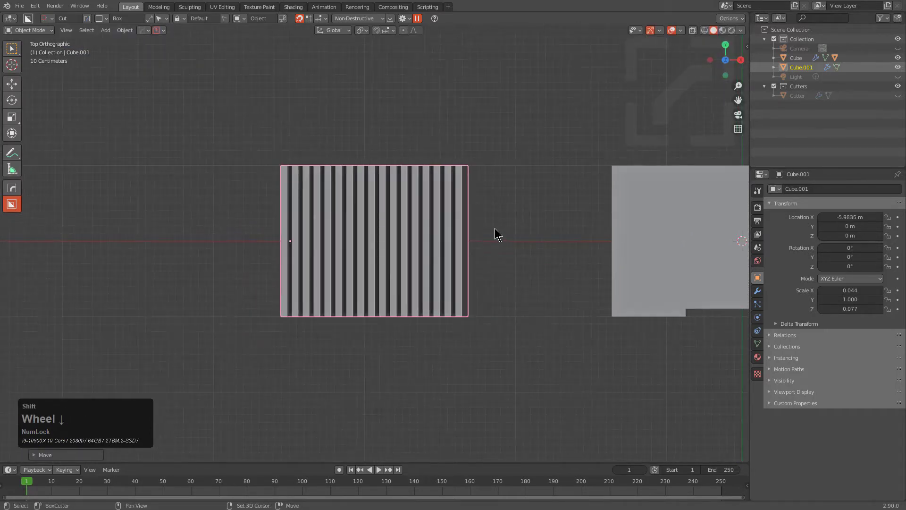
# Duplicate the slat array along X, placing the copy at about -9.21 m
pyautogui.hotkey('shift', 'd')
pyautogui.press('x')
pyautogui.keyDown('shift'); pyautogui.click(251, 229); pyautogui.keyUp('shift')
pyautogui.keyDown('shift'); pyautogui.moveTo(251, 225); pyautogui.dragTo(408, 233, button='middle'); pyautogui.keyUp('shift')
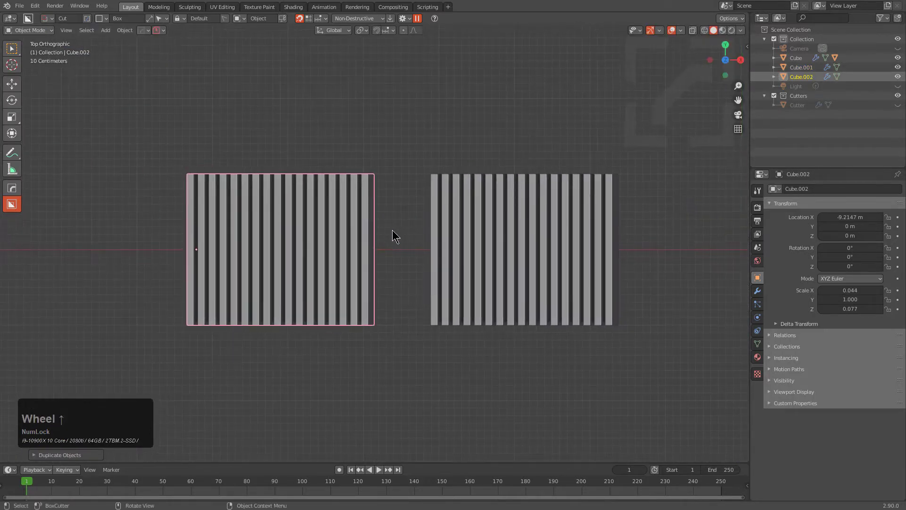
# Generate a box around the duplicated slat array with the To_Shape operation
pyautogui.scroll(2, 392, 231)
pyautogui.press('q')
pyautogui.press('o')
pyautogui.press('t')
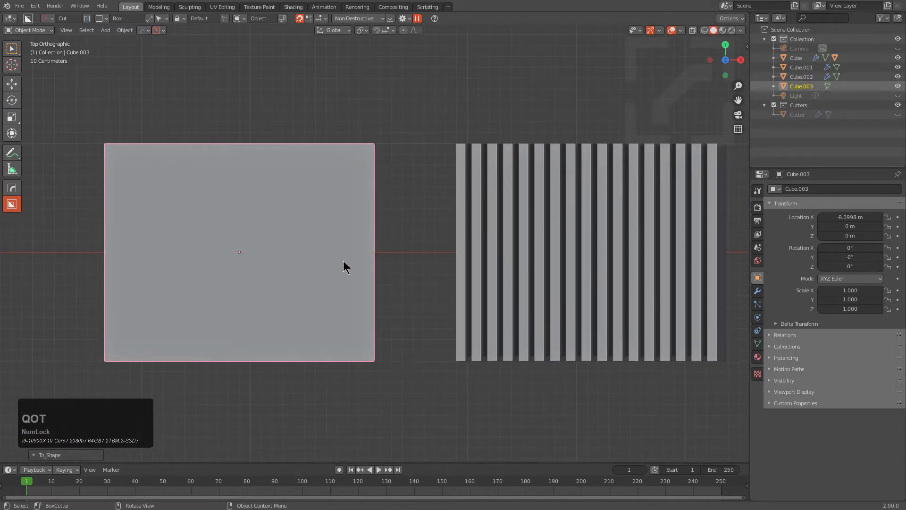
pyautogui.moveTo(343, 262); pyautogui.dragTo(505, 275, button='middle')
pyautogui.scroll(3, 508, 277)
pyautogui.scroll(-1, 533, 309)
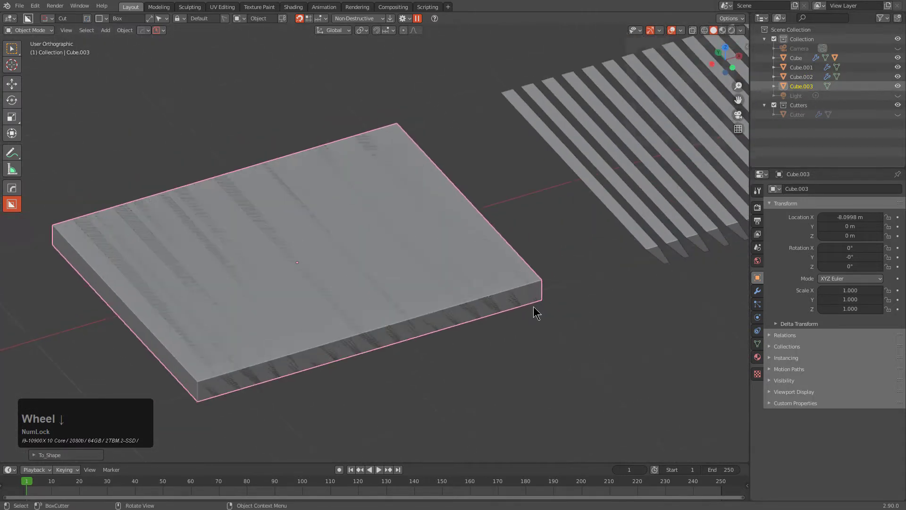
# Delete the box's top and bottom faces, keeping only the ring of side faces
pyautogui.press('Tab')
pyautogui.press('3')
pyautogui.keyDown('alt'); pyautogui.click(537, 291); pyautogui.keyUp('alt')
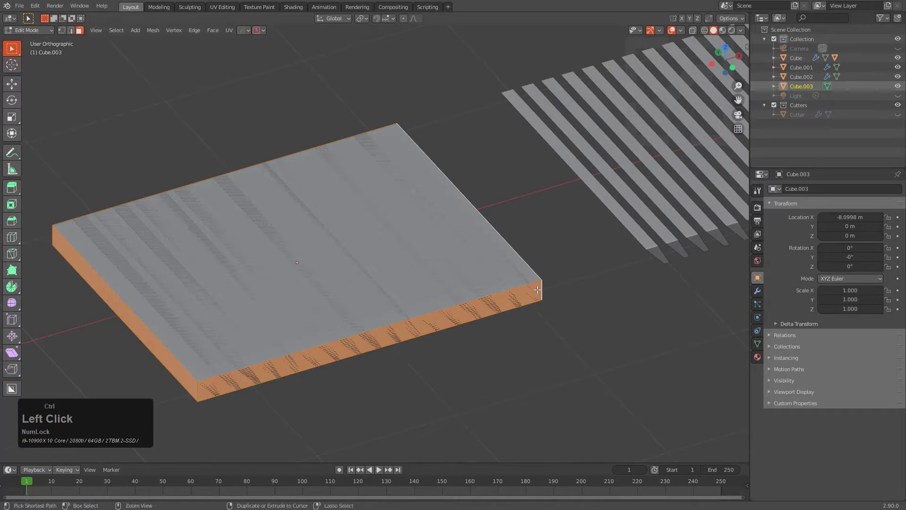
pyautogui.hotkey('ctrl', 'i')
pyautogui.press('x')
pyautogui.click(537, 290)
# Expand the ring of side faces outward and add a Solidify modifier with a thickness of about -0.073 and offset 0
pyautogui.press('a')
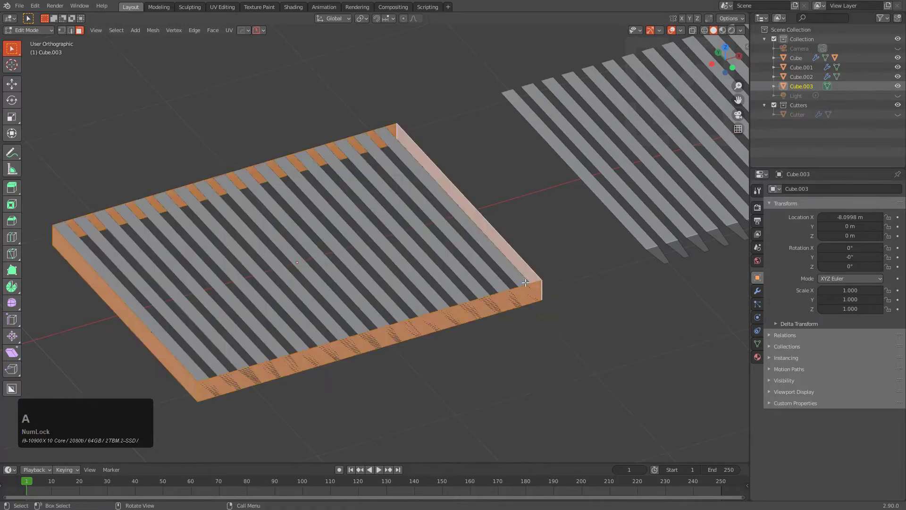
pyautogui.press('Tab')
pyautogui.press('q')
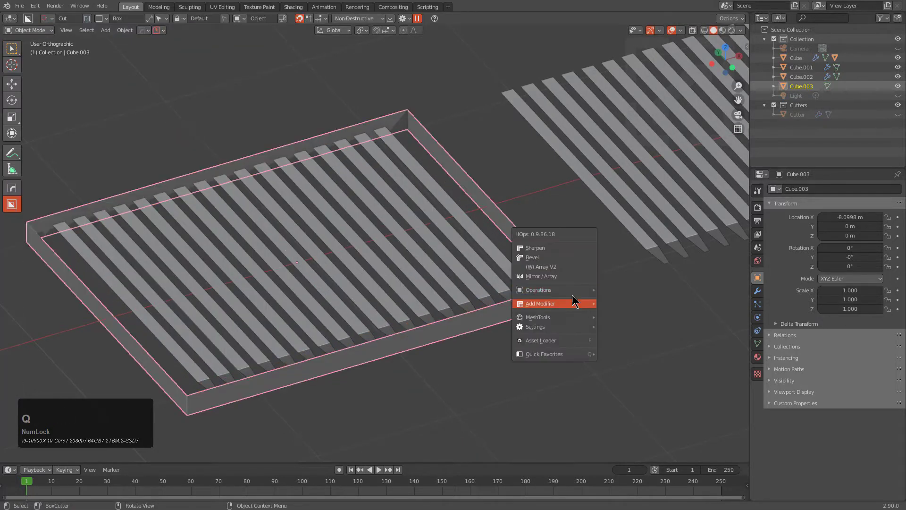
pyautogui.moveTo(578, 290)
pyautogui.click(642, 316)
pyautogui.press('2')
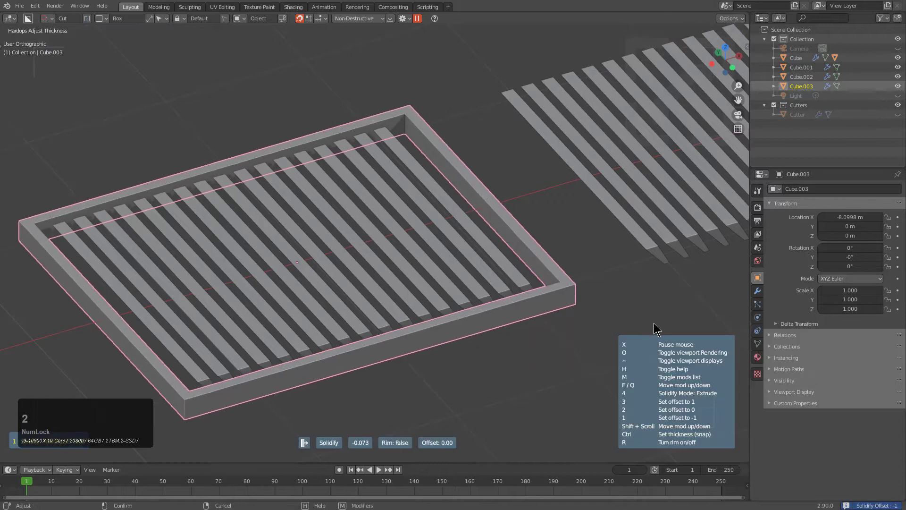
pyautogui.click(654, 324)
# Duplicate the slats and their frame together along X, placing the frame copy at -11.6 m
pyautogui.keyDown('alt'); pyautogui.moveTo(556, 278); pyautogui.dragTo(533, 248, button='middle'); pyautogui.keyUp('alt')
pyautogui.hotkey('alt', 'z')
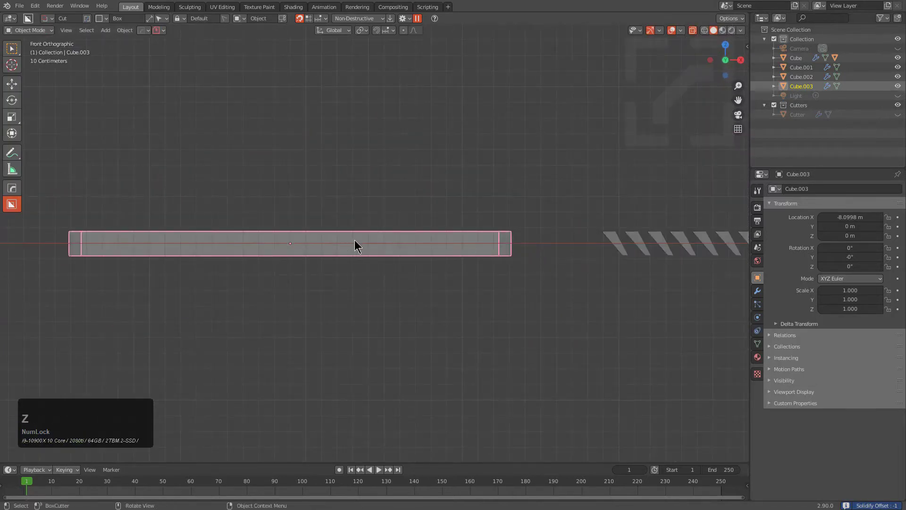
pyautogui.moveTo(355, 245); pyautogui.dragTo(398, 304, button='middle')
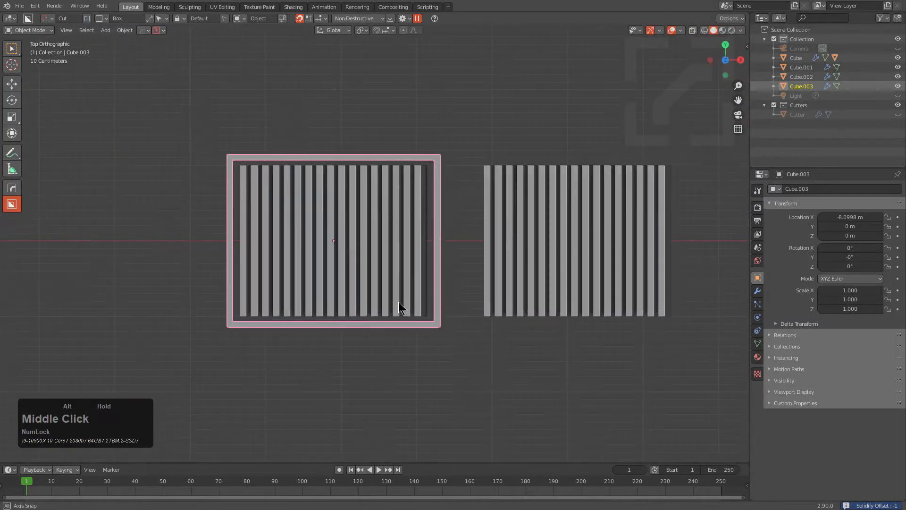
pyautogui.click(556, 252)
pyautogui.click(387, 205)
pyautogui.keyDown('shift'); pyautogui.click(436, 194); pyautogui.keyUp('shift')
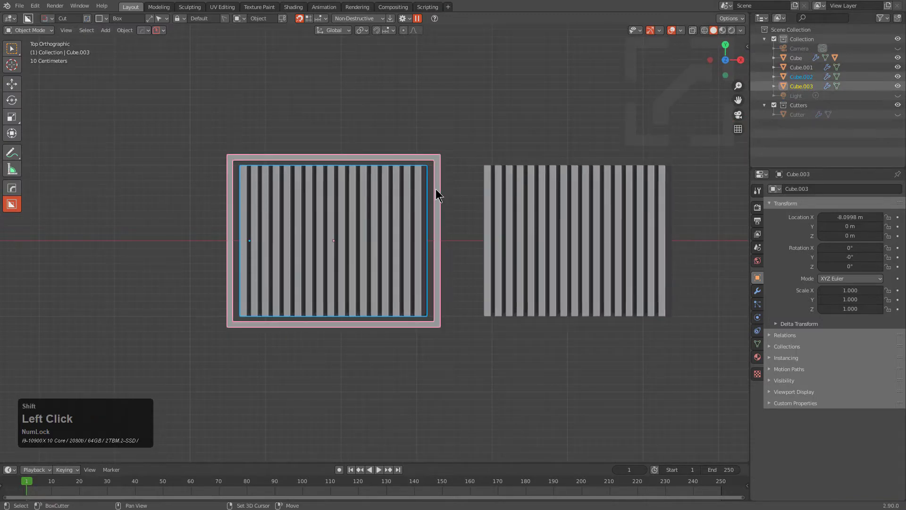
pyautogui.keyDown('ctrl'); pyautogui.scroll(-2, 569, 210); pyautogui.keyUp('ctrl')
pyautogui.hotkey('shift', 'd')
pyautogui.press('x')
pyautogui.keyDown('shift'); pyautogui.middleClick(317, 232); pyautogui.keyUp('shift')
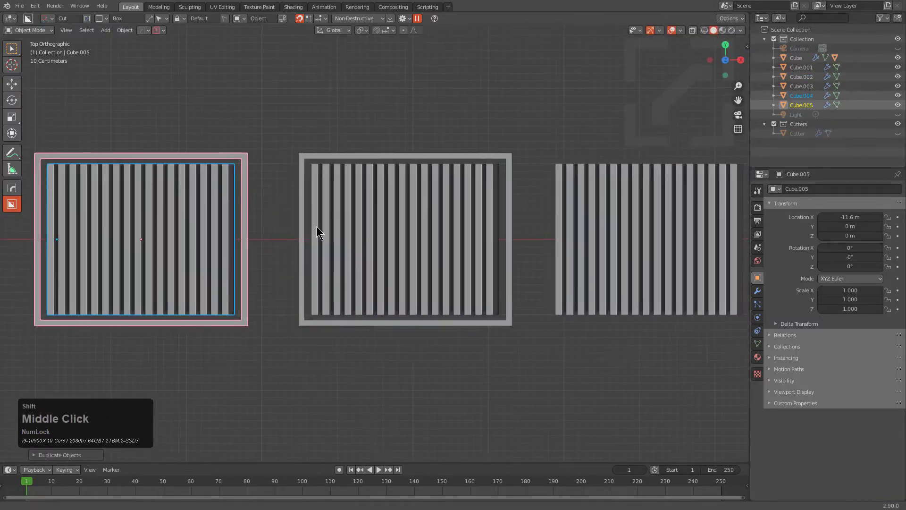
# Convert the duplicated frame to a plain mesh, applying its Solidify modifier
pyautogui.keyDown('shift'); pyautogui.moveTo(316, 226); pyautogui.dragTo(469, 225, button='middle'); pyautogui.keyUp('shift')
pyautogui.scroll(1, 435, 205)
pyautogui.keyDown('shift'); pyautogui.moveTo(410, 207); pyautogui.dragTo(536, 189, button='middle'); pyautogui.keyUp('shift')
pyautogui.click(429, 148)
pyautogui.hotkey('ctrl', 'a')
pyautogui.click(411, 172)
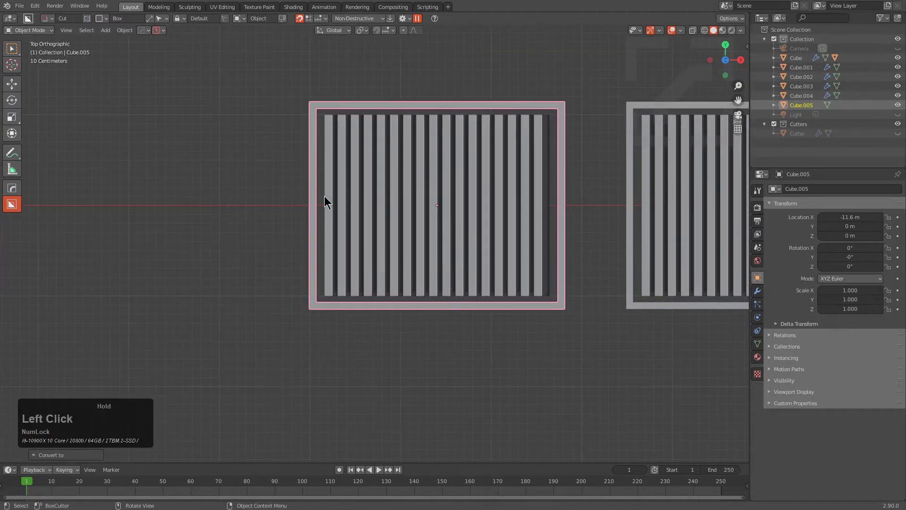
# Symmetrize the converted frame's mesh across the Y axis in Edit Mode
pyautogui.scroll(1, 401, 220)
pyautogui.press('Tab')
pyautogui.keyDown('shift'); pyautogui.moveTo(326, 200); pyautogui.dragTo(491, 199, button='middle'); pyautogui.keyUp('shift')
pyautogui.scroll(3, 425, 234)
pyautogui.scroll(-1, 417, 204)
pyautogui.scroll(-1, 401, 282)
pyautogui.keyDown('shift'); pyautogui.moveTo(417, 204); pyautogui.dragTo(444, 261, button='middle'); pyautogui.keyUp('shift')
pyautogui.hotkey('alt', 'x')
pyautogui.keyDown('alt'); pyautogui.scroll(-1, 444, 264); pyautogui.keyUp('alt')
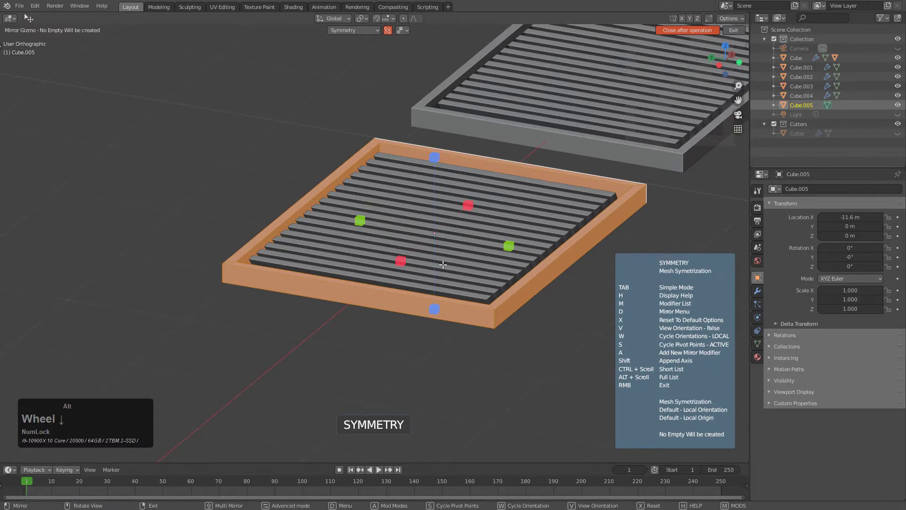
pyautogui.click(510, 246)
# Widen the centre seam on the frame's negative X side into a separate section and select its outer face
pyautogui.scroll(2, 369, 317)
pyautogui.press('2')
pyautogui.moveTo(406, 283); pyautogui.dragTo(440, 277, button='middle')
pyautogui.press('3')
pyautogui.click(421, 333)
pyautogui.click(440, 278)
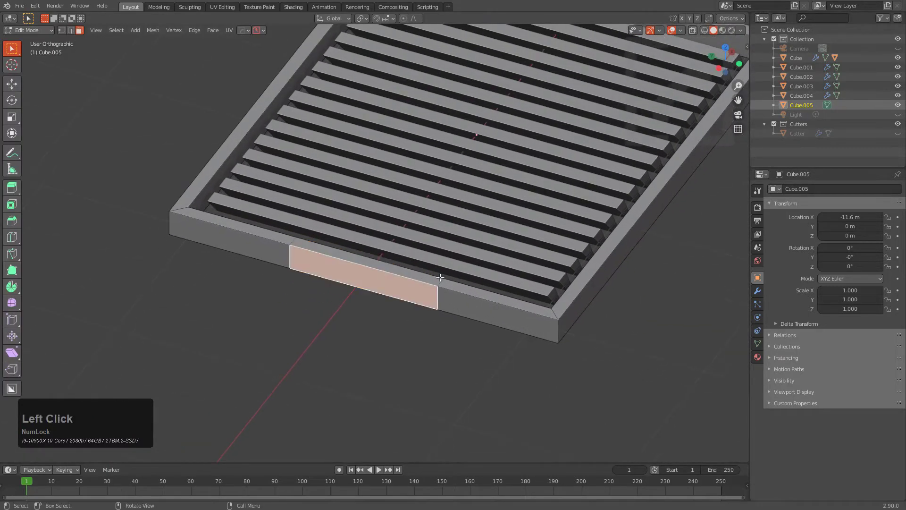
# Extrude the selected section outward and taper its end face along Y to about 0.41
pyautogui.press('e')
pyautogui.click(444, 294)
pyautogui.press('s')
pyautogui.press('x')
pyautogui.press('y')
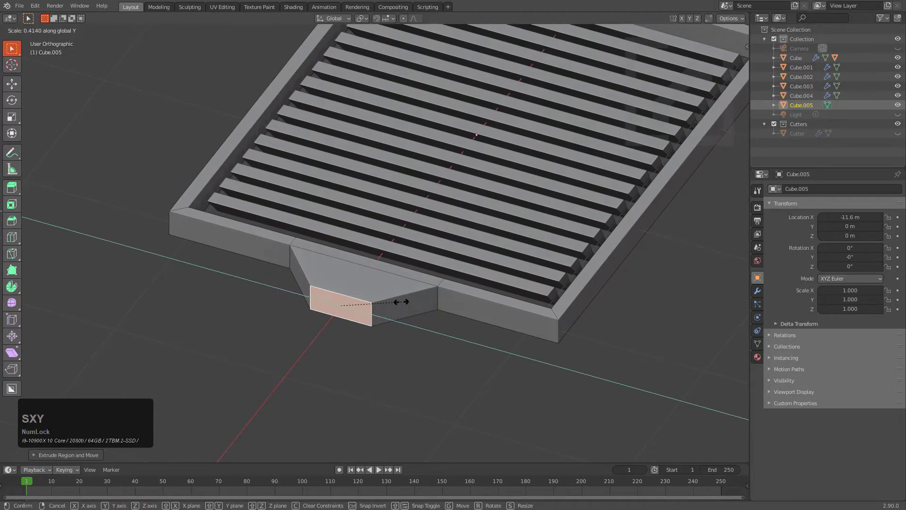
pyautogui.click(401, 301)
# Move the tab's end face back toward the frame along X and scale it along Y to about 1.72
pyautogui.press('g')
pyautogui.press('x')
pyautogui.click(420, 286)
pyautogui.press('s')
pyautogui.press('x')
pyautogui.press('y')
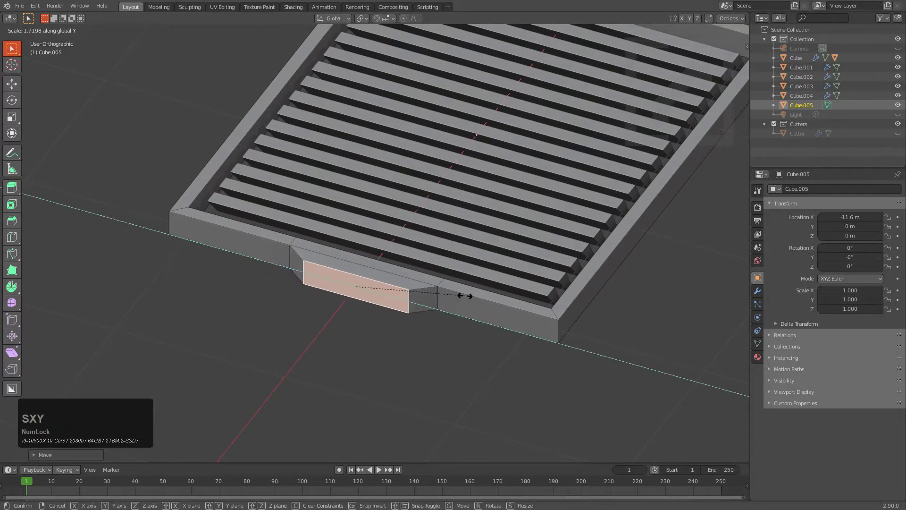
pyautogui.click(466, 296)
pyautogui.press('Tab')
# Split off a centre section on the frame's long negative Y side
pyautogui.press('Tab')
pyautogui.press('2')
pyautogui.keyDown('shift'); pyautogui.moveTo(678, 195); pyautogui.dragTo(542, 256, button='middle'); pyautogui.keyUp('shift')
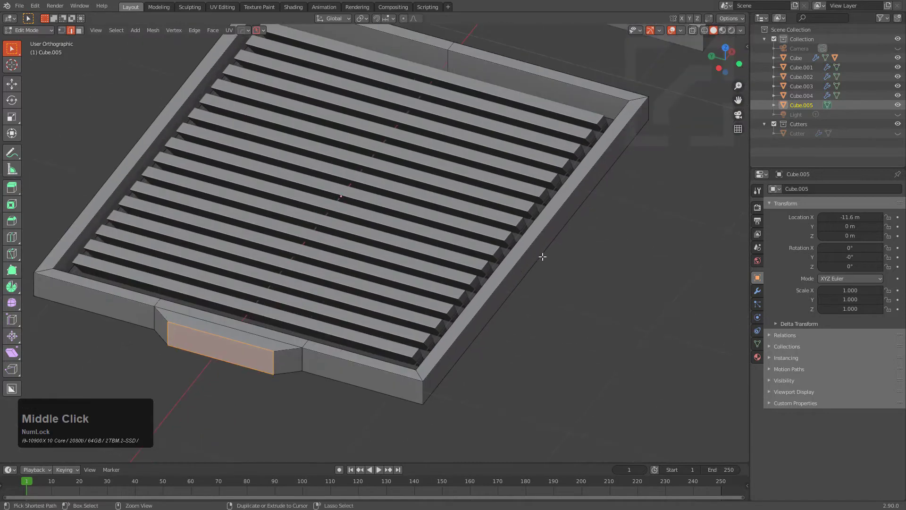
pyautogui.rightClick(545, 244)
pyautogui.press('3')
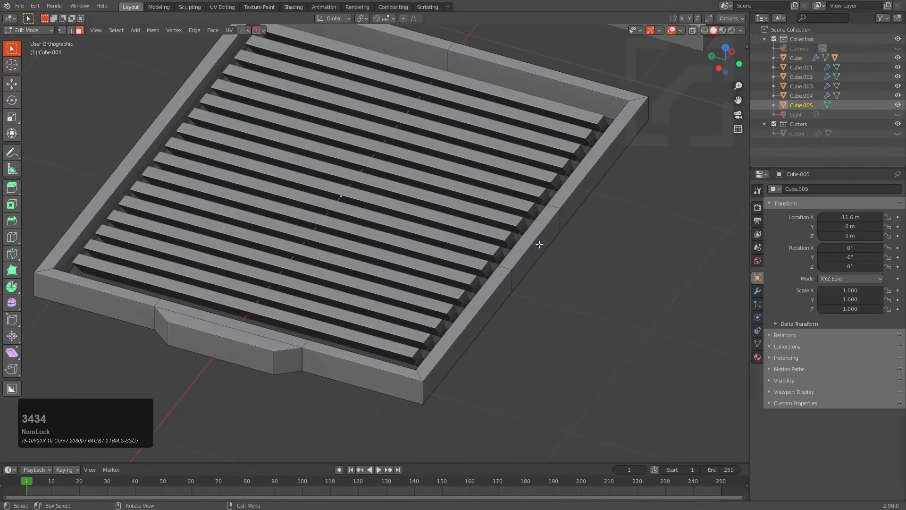
# Extrude the long side's centre section outward into a tab and taper its end face along X to about 0.78
pyautogui.press('e')
pyautogui.click(547, 247)
pyautogui.press('s')
pyautogui.press('x')
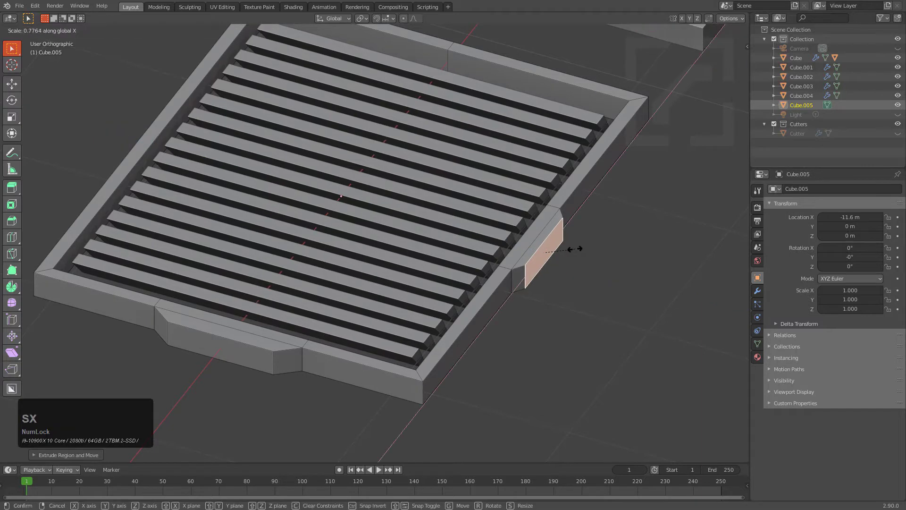
pyautogui.click(574, 247)
pyautogui.press('Tab')
# Duplicate the tabbed frame and its slats along X, placing the frame copy at about -15.22 m
pyautogui.scroll(-2, 555, 209)
pyautogui.keyDown('alt'); pyautogui.moveTo(555, 209); pyautogui.dragTo(487, 265, button='middle'); pyautogui.keyUp('alt')
pyautogui.keyDown('alt'); pyautogui.scroll(-1, 488, 264); pyautogui.keyUp('alt')
pyautogui.scroll(-3, 524, 248)
pyautogui.keyDown('shift'); pyautogui.moveTo(544, 236); pyautogui.dragTo(451, 271, button='middle'); pyautogui.keyUp('shift')
pyautogui.scroll(-2, 447, 255)
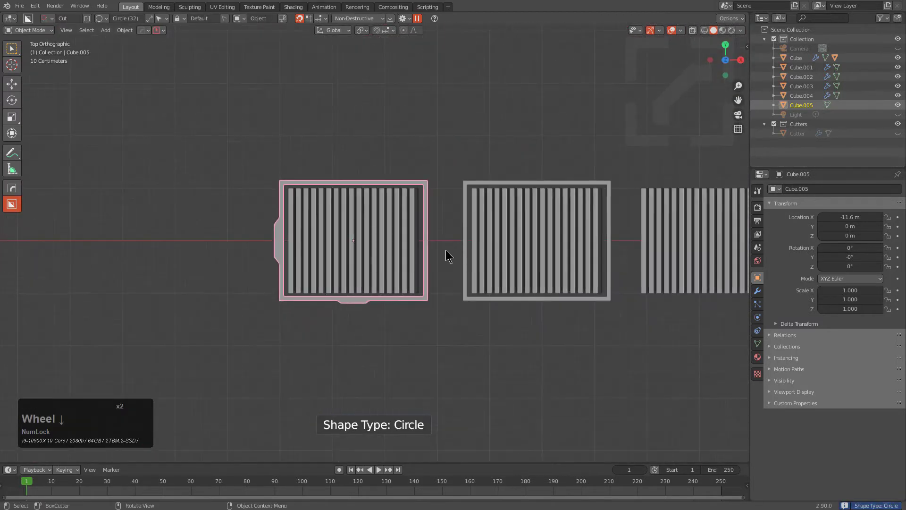
pyautogui.click(414, 250)
pyautogui.keyDown('shift'); pyautogui.click(427, 246); pyautogui.keyUp('shift')
pyautogui.hotkey('shift', 'd')
pyautogui.press('x')
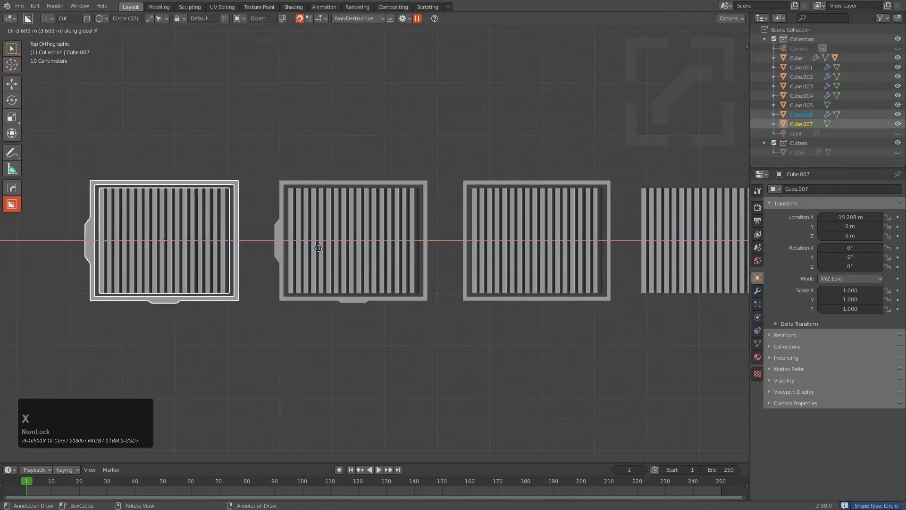
pyautogui.click(319, 247)
# Symmetrize the newest frame across X and Y so its tabs are mirrored to the opposite sides
pyautogui.keyDown('shift'); pyautogui.moveTo(411, 247); pyautogui.dragTo(515, 242, button='middle'); pyautogui.keyUp('shift')
pyautogui.hotkey('alt', 'a')
pyautogui.click(341, 208)
pyautogui.hotkey('alt', 'x')
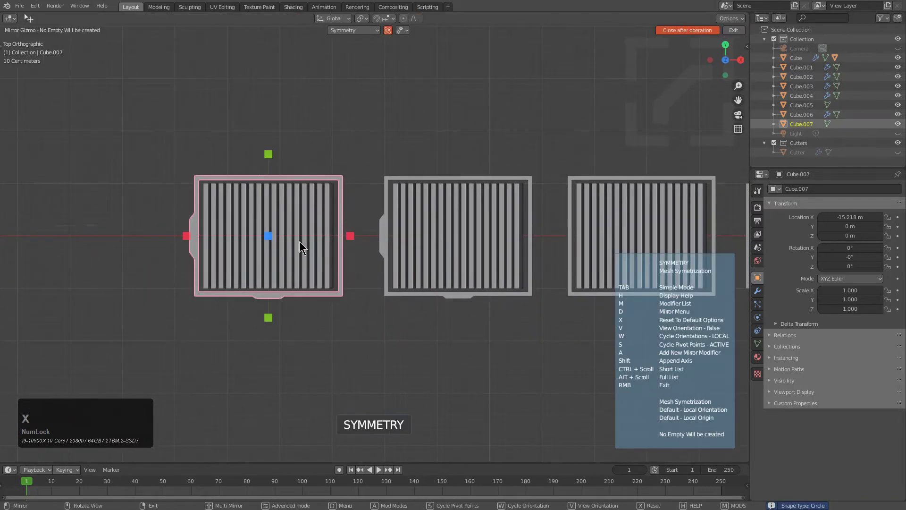
pyautogui.click(189, 237)
pyautogui.hotkey('alt', 'x')
pyautogui.click(267, 315)
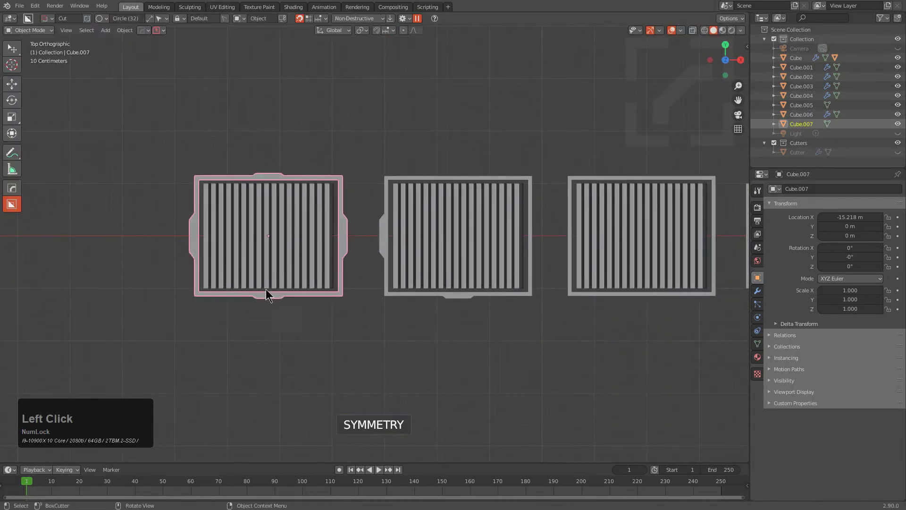
# Select all the louvered slat and frame objects beside the main block and convert their visual geometry to mesh
pyautogui.hotkey('alt', 'a')
pyautogui.scroll(-2, 563, 271)
pyautogui.keyDown('shift'); pyautogui.moveTo(643, 213); pyautogui.dragTo(511, 205, button='middle'); pyautogui.keyUp('shift')
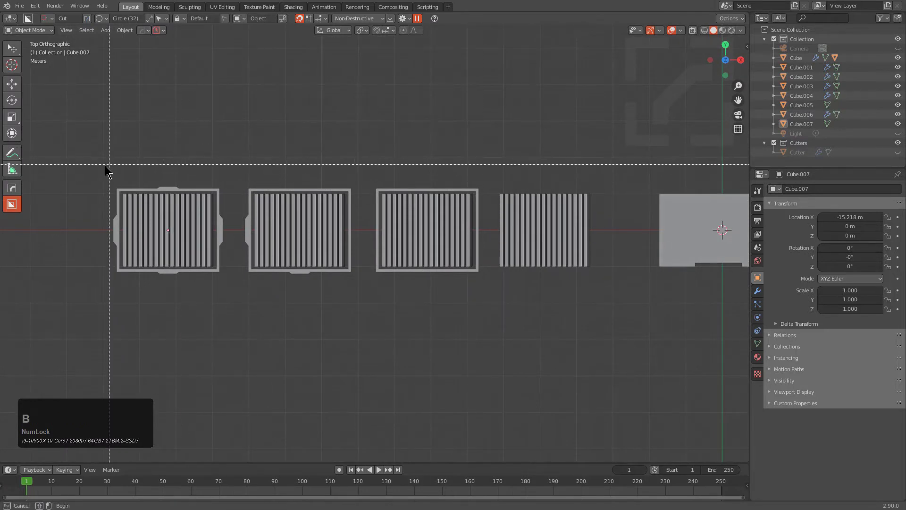
pyautogui.moveTo(102, 165); pyautogui.dragTo(560, 283)
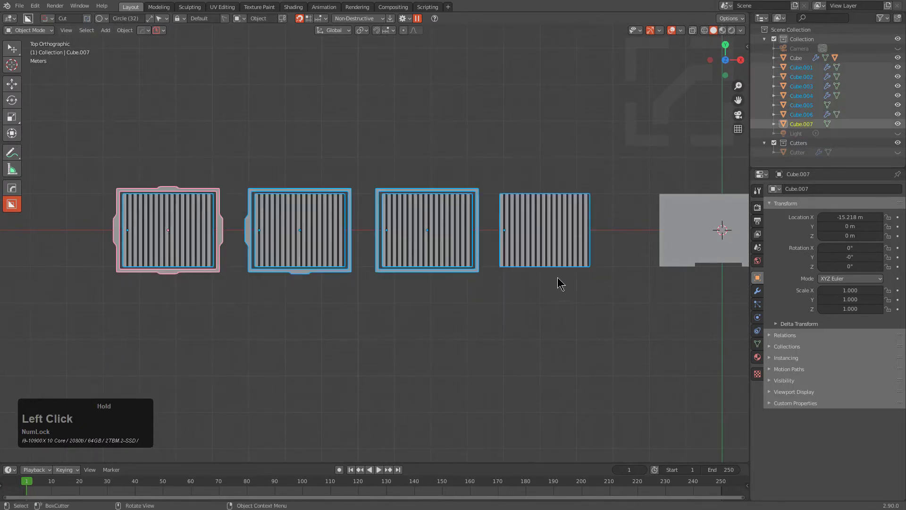
pyautogui.keyDown('shift'); pyautogui.click(542, 227); pyautogui.keyUp('shift')
pyautogui.hotkey('ctrl', 'a')
pyautogui.click(473, 221)
pyautogui.press('a')
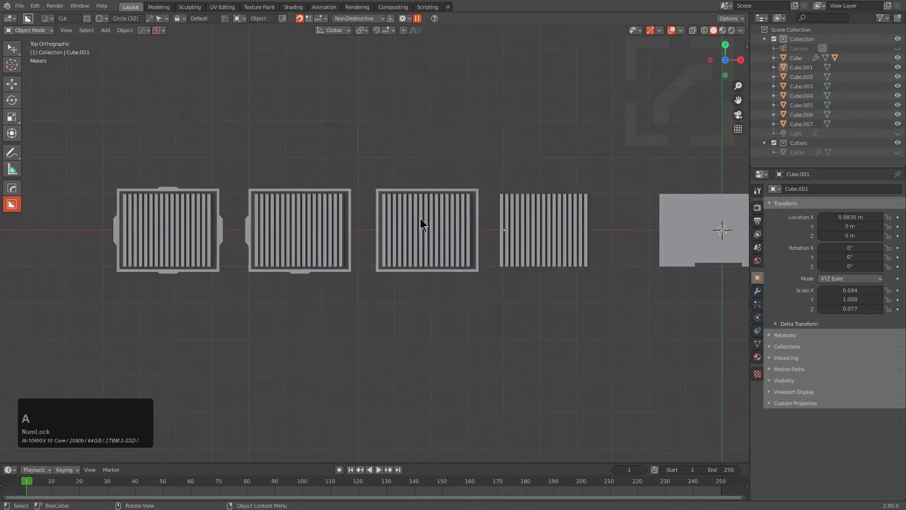
# Join the slats and frame of each of the three framed vent panels into a single object
pyautogui.keyDown('ctrl'); pyautogui.click(466, 192); pyautogui.keyUp('ctrl')
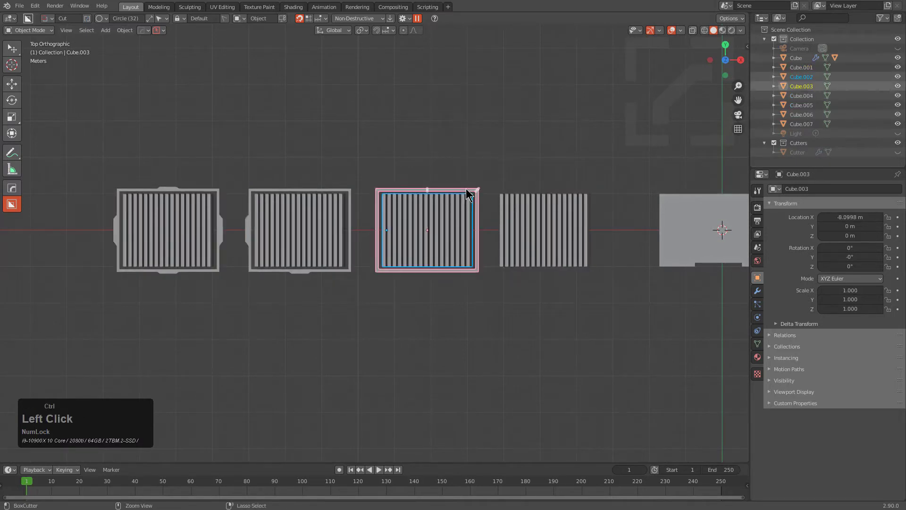
pyautogui.hotkey('ctrl', 'j')
pyautogui.click(324, 208)
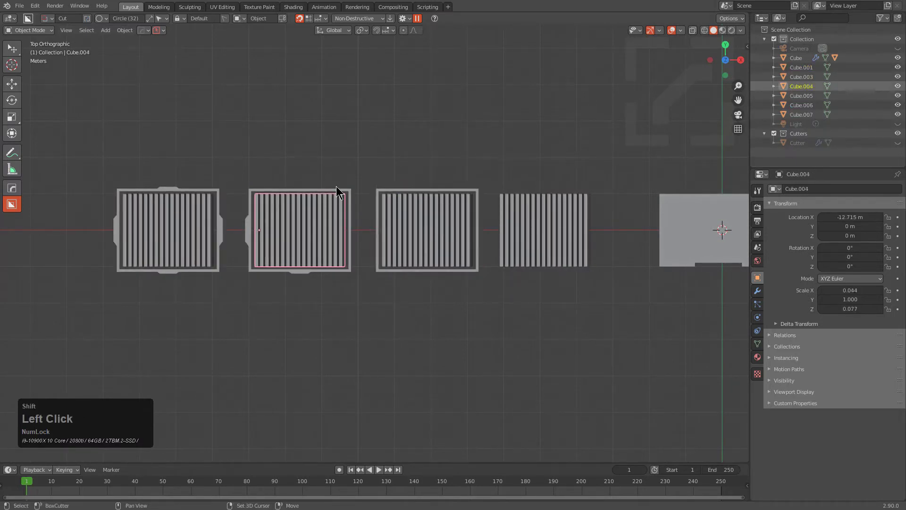
pyautogui.keyDown('shift'); pyautogui.click(336, 185); pyautogui.keyUp('shift')
pyautogui.hotkey('ctrl', 'j')
pyautogui.hotkey('alt', 'a')
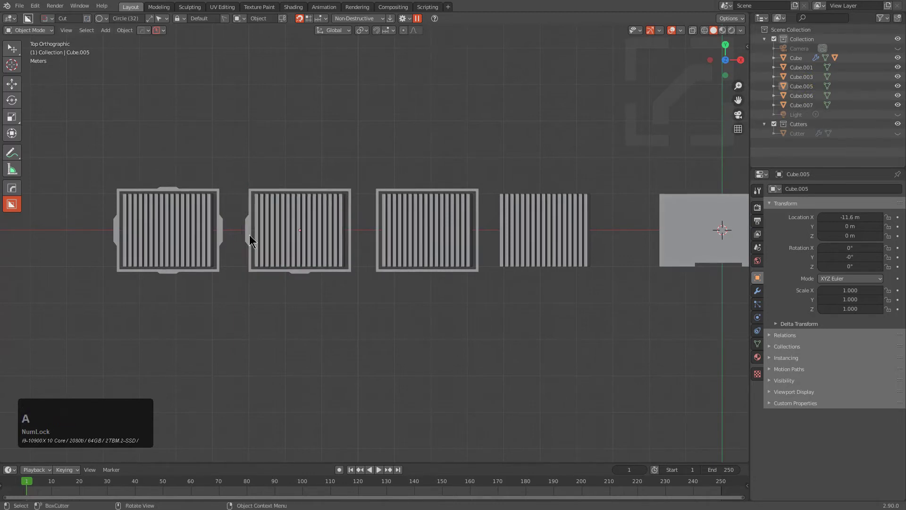
pyautogui.click(203, 229)
pyautogui.keyDown('shift'); pyautogui.click(219, 196); pyautogui.keyUp('shift')
pyautogui.hotkey('ctrl', 'j')
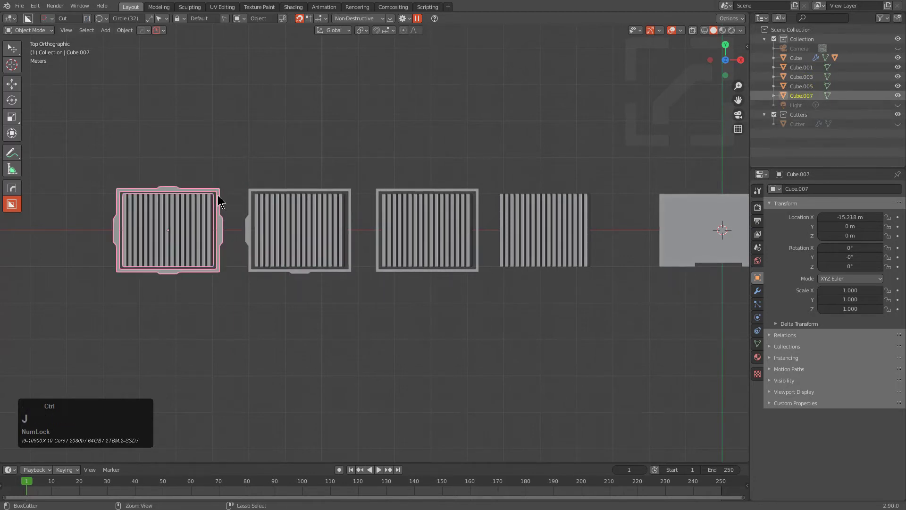
# Move the four louvered panels into the Cutters collection and show only the main collection
pyautogui.hotkey('alt', 'a')
pyautogui.keyDown('shift'); pyautogui.click(207, 208); pyautogui.keyUp('shift')
pyautogui.keyDown('shift'); pyautogui.click(293, 223); pyautogui.keyUp('shift')
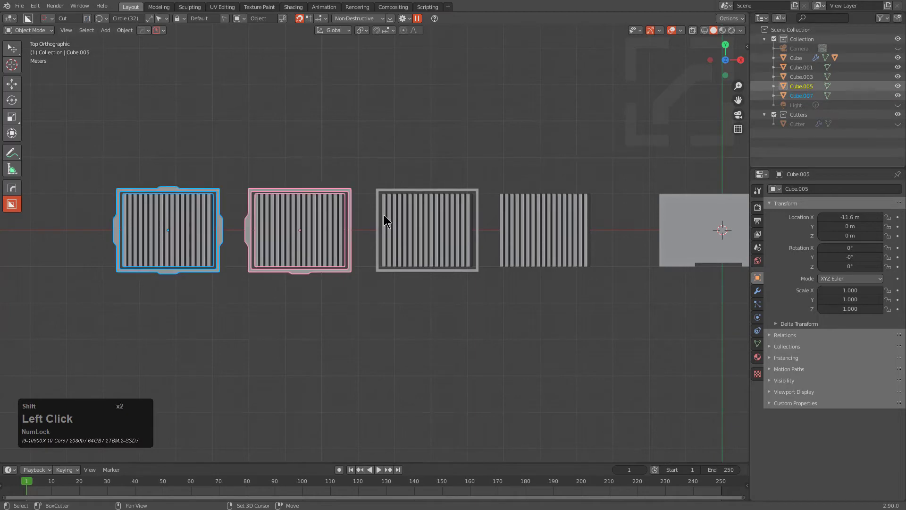
pyautogui.keyDown('shift'); pyautogui.click(384, 222); pyautogui.keyUp('shift')
pyautogui.keyDown('shift'); pyautogui.click(543, 219); pyautogui.keyUp('shift')
pyautogui.keyDown('shift'); pyautogui.moveTo(543, 220); pyautogui.dragTo(413, 206, button='middle'); pyautogui.keyUp('shift')
pyautogui.press('m')
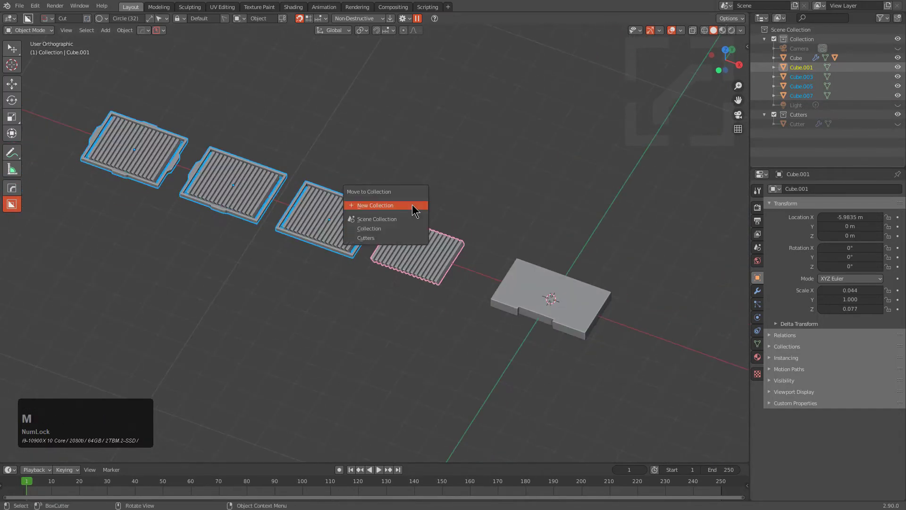
pyautogui.click(389, 235)
pyautogui.keyDown('shift'); pyautogui.moveTo(467, 274); pyautogui.dragTo(421, 265, button='middle'); pyautogui.keyUp('shift')
pyautogui.press('1')
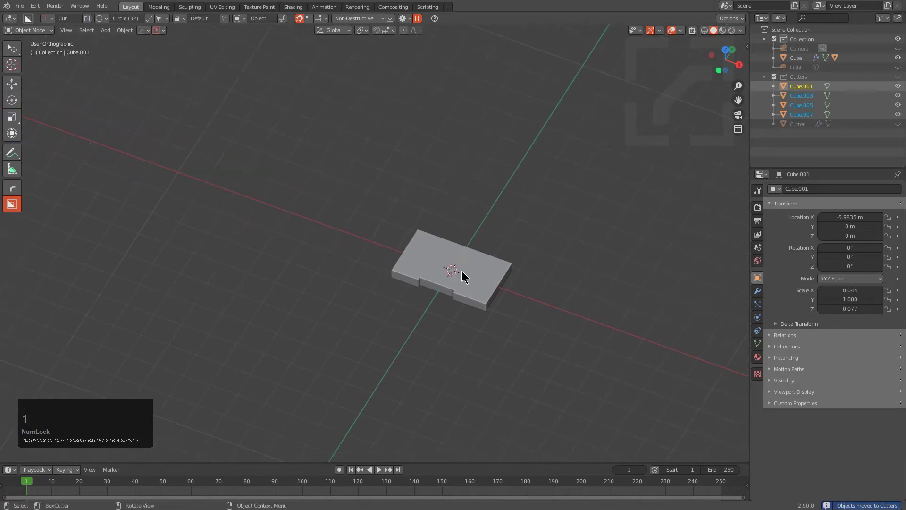
# Select the main block and draw an extruded box cutter into its top face on the negative X half
pyautogui.scroll(3, 460, 264)
pyautogui.click(423, 222)
pyautogui.moveTo(423, 222); pyautogui.dragTo(451, 214, button='middle')
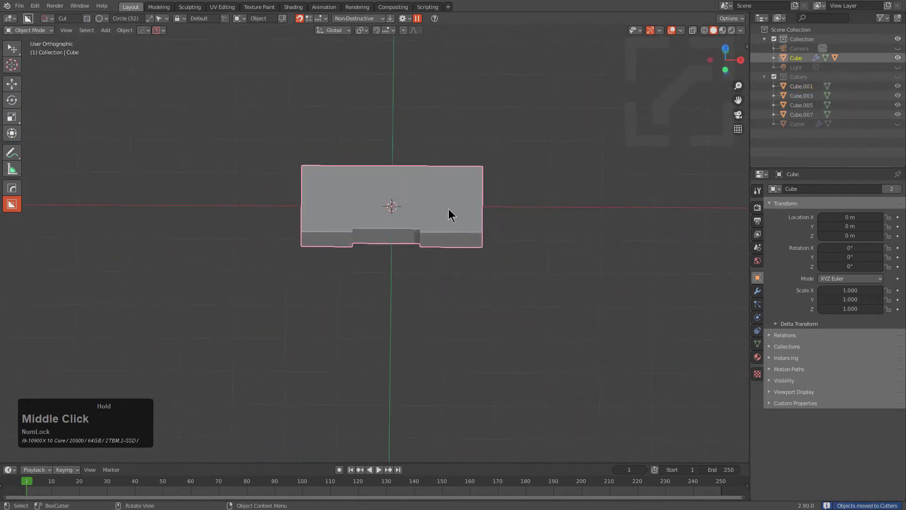
pyautogui.scroll(2, 451, 236)
pyautogui.press('d')
pyautogui.click(398, 278)
pyautogui.moveTo(406, 267); pyautogui.dragTo(388, 250, button='middle')
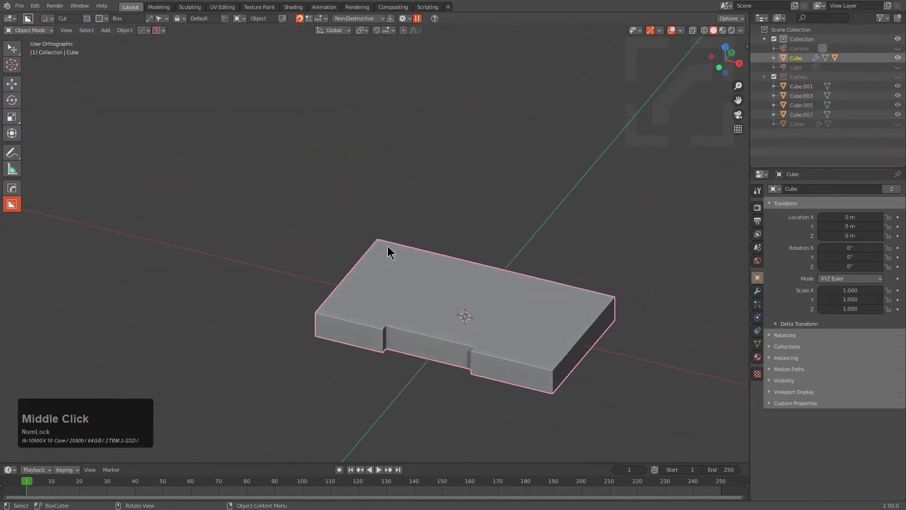
pyautogui.moveTo(385, 251)
pyautogui.mouseDown()
pyautogui.moveTo(394, 291)
pyautogui.moveTo(419, 329)
pyautogui.mouseUp()
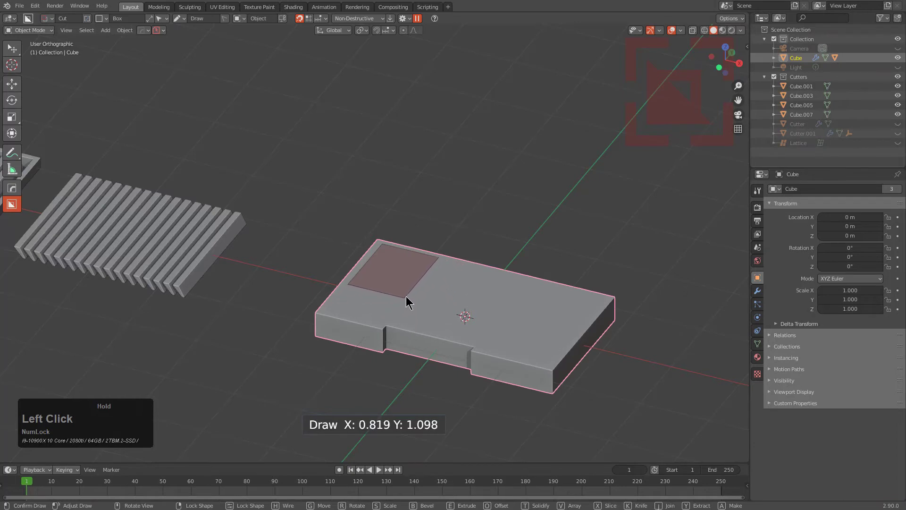
pyautogui.moveTo(411, 327); pyautogui.dragTo(412, 331)
# Cycle the custom cutter shape to the louvered frame with tabs on two sides
pyautogui.moveTo(412, 342); pyautogui.dragTo(541, 291, button='middle')
pyautogui.scroll(2, 491, 277)
pyautogui.scroll(2, 491, 277)
pyautogui.press('c')
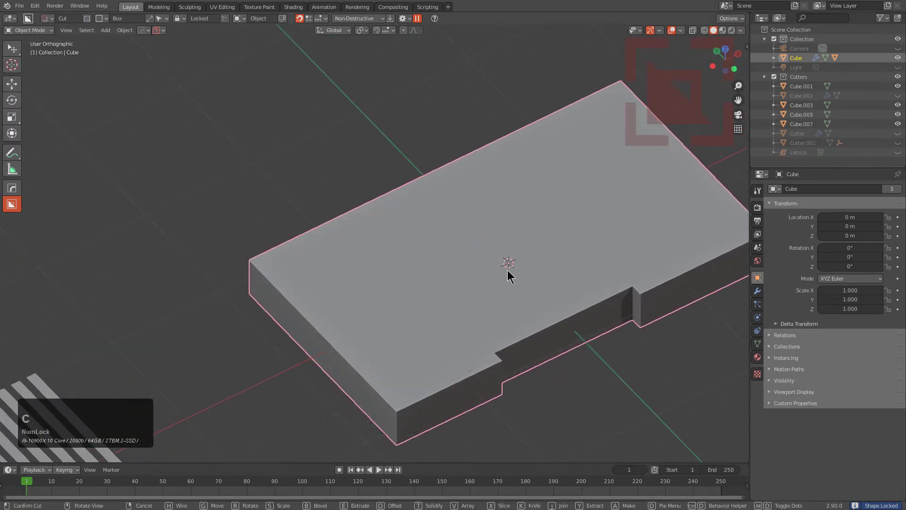
pyautogui.press('c')
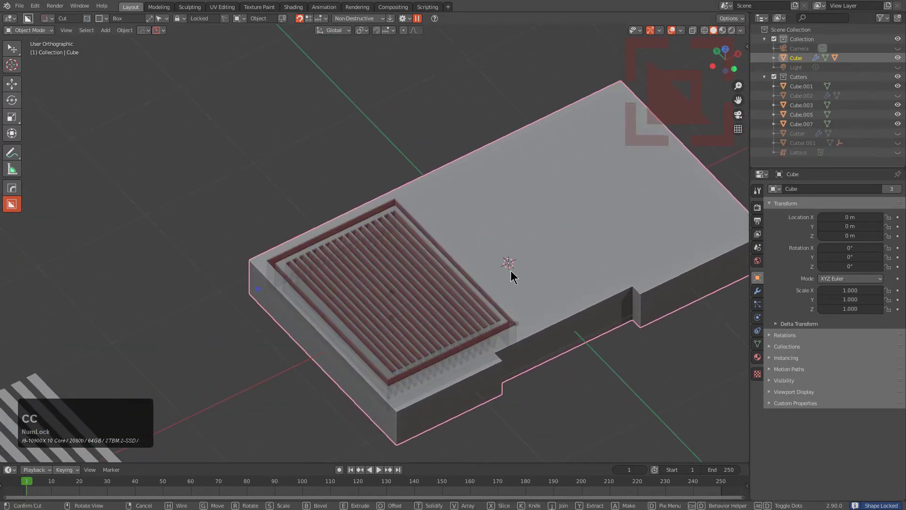
pyautogui.press('c')
# Resize the louvered frame cutter from its corner and reposition it on the block's negative X half
pyautogui.moveTo(511, 279); pyautogui.dragTo(489, 357, button='middle')
pyautogui.moveTo(444, 412); pyautogui.dragTo(481, 422)
pyautogui.press('g')
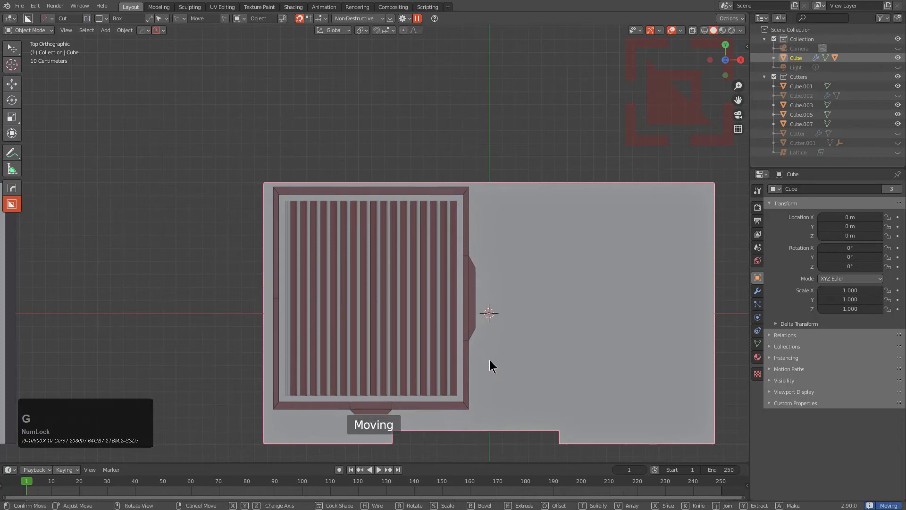
pyautogui.click(496, 347)
pyautogui.moveTo(506, 330); pyautogui.dragTo(512, 284, button='middle')
pyautogui.scroll(-2, 514, 261)
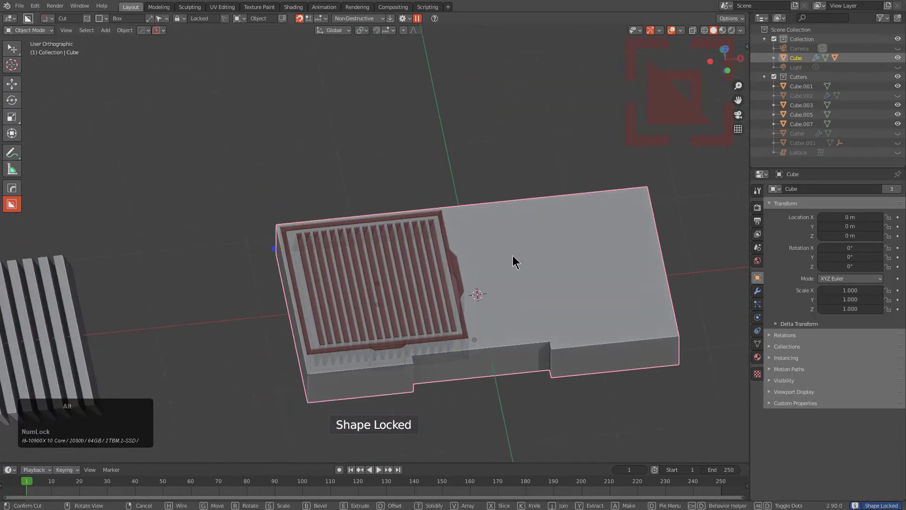
# Switch the cutter to the frame with four tabs, refit and position it on the negative X half, and apply the cut
pyautogui.keyDown('alt'); pyautogui.scroll(-4, 514, 261); pyautogui.keyUp('alt')
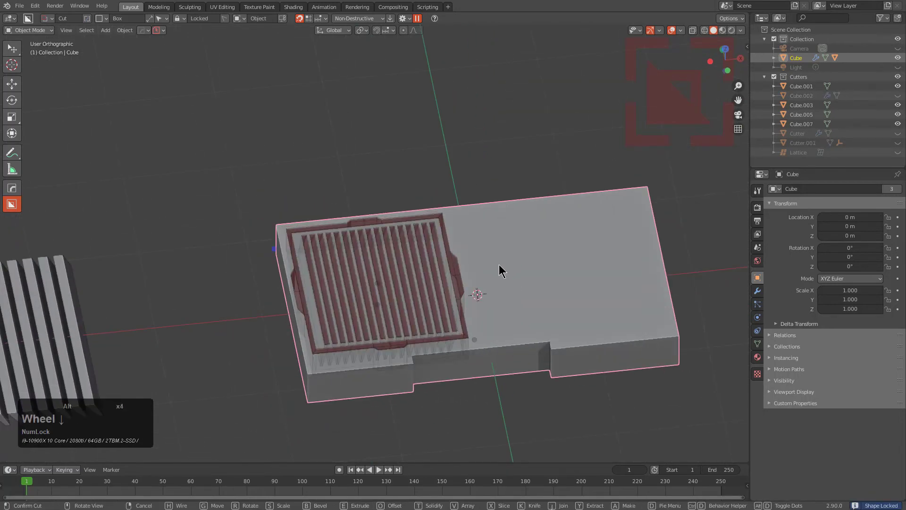
pyautogui.moveTo(501, 270); pyautogui.dragTo(491, 317, button='middle')
pyautogui.moveTo(457, 378)
pyautogui.mouseDown()
pyautogui.moveTo(483, 390)
pyautogui.moveTo(469, 384)
pyautogui.mouseUp()
pyautogui.press('g')
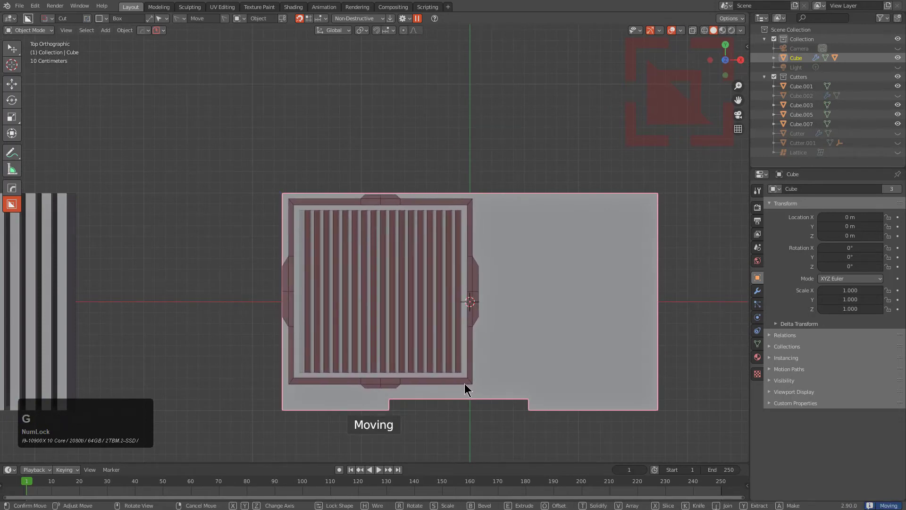
pyautogui.click(464, 387)
pyautogui.moveTo(474, 306); pyautogui.dragTo(494, 266, button='middle')
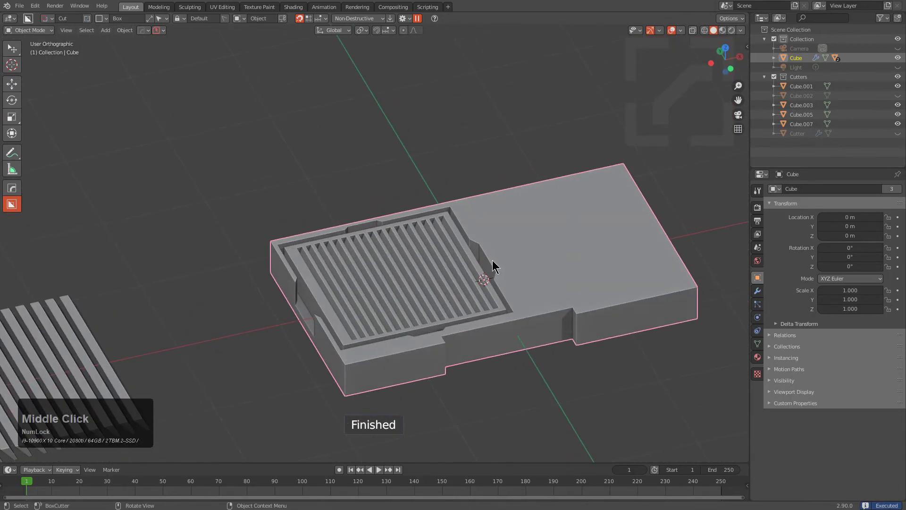
# Symmetrize the block across X so the louvered vent is mirrored onto the positive X half
pyautogui.press('x')
pyautogui.click(440, 288)
pyautogui.press('x')
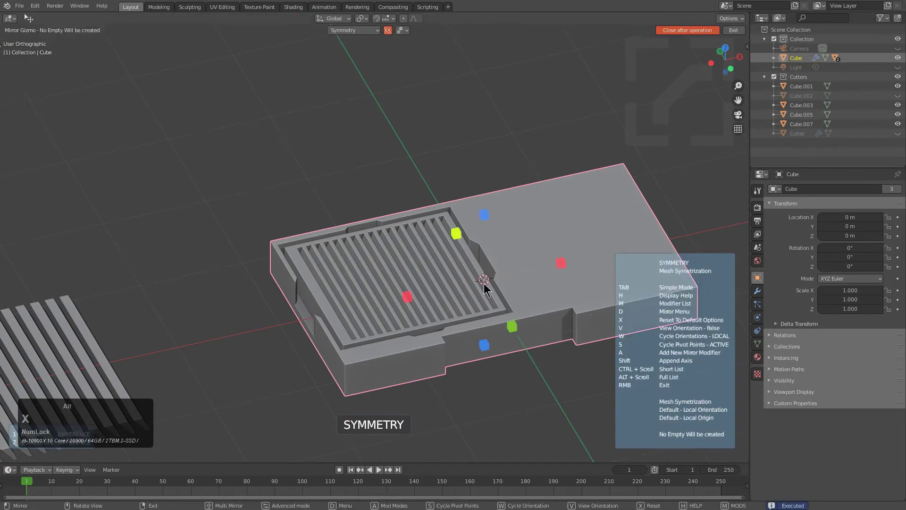
pyautogui.click(407, 297)
# Hide every object except the main block
pyautogui.keyDown('alt'); pyautogui.moveTo(451, 296); pyautogui.dragTo(469, 256, button='middle'); pyautogui.keyUp('alt')
pyautogui.scroll(1, 469, 257)
pyautogui.hotkey('shift', 'h')
pyautogui.scroll(2, 468, 259)
# Cut the block from the left view with a closed, angled, stepped Ngon profile over its top, about 1.46 by 0.34 m
pyautogui.press('d')
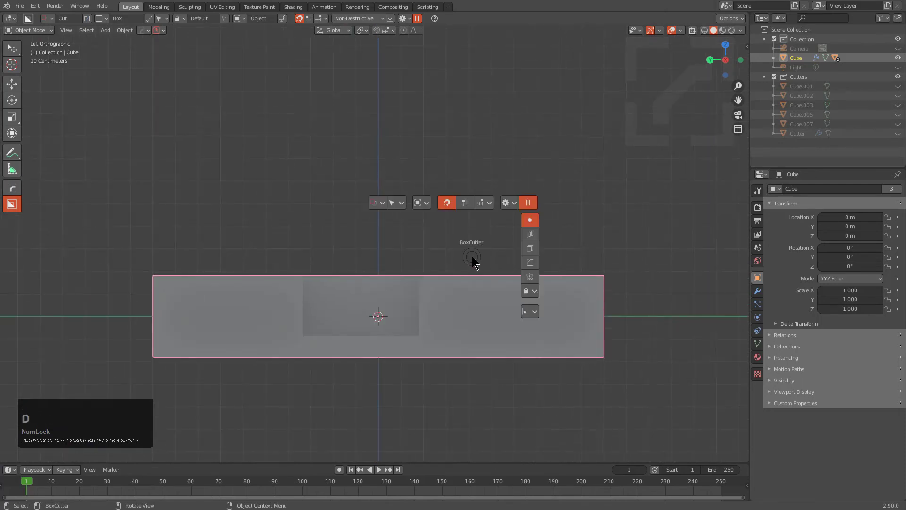
pyautogui.click(475, 305)
pyautogui.click(306, 244)
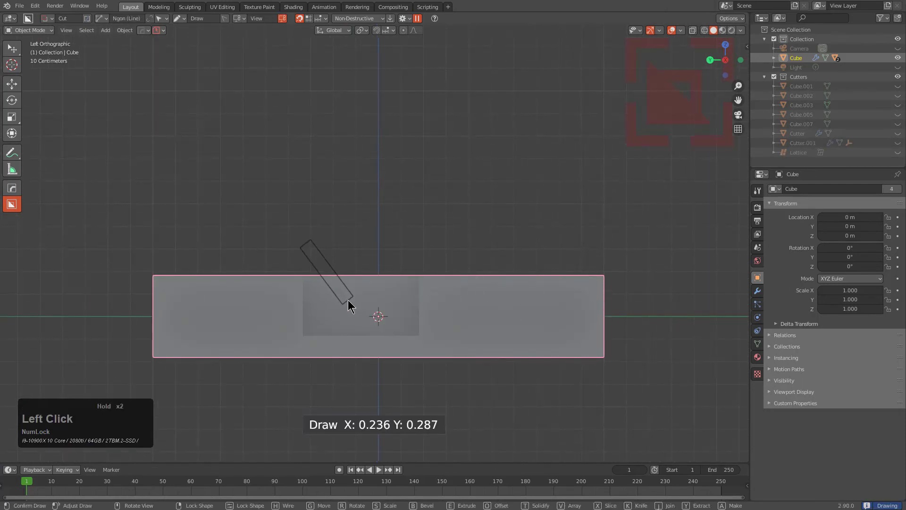
pyautogui.press('c')
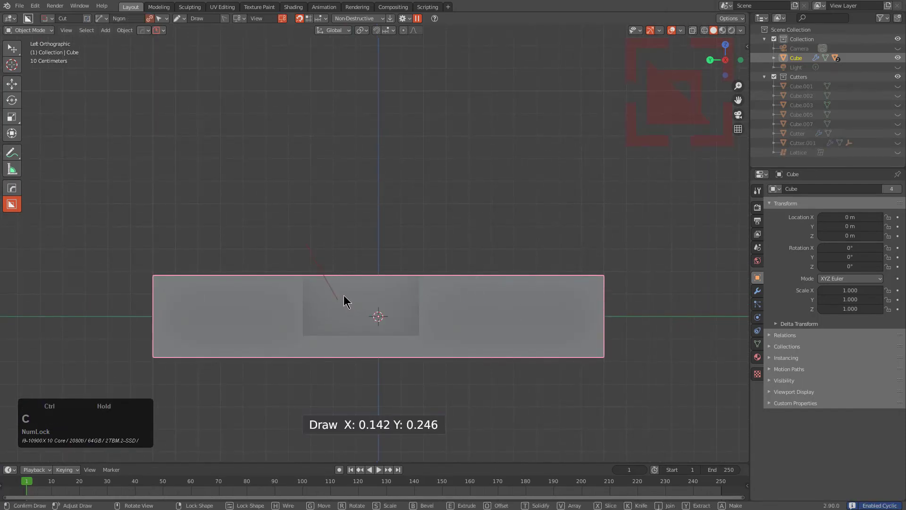
pyautogui.keyDown('ctrl'); pyautogui.click(344, 296); pyautogui.keyUp('ctrl')
pyautogui.keyDown('ctrl'); pyautogui.click(495, 302); pyautogui.keyUp('ctrl')
pyautogui.keyDown('ctrl'); pyautogui.click(505, 282); pyautogui.keyUp('ctrl')
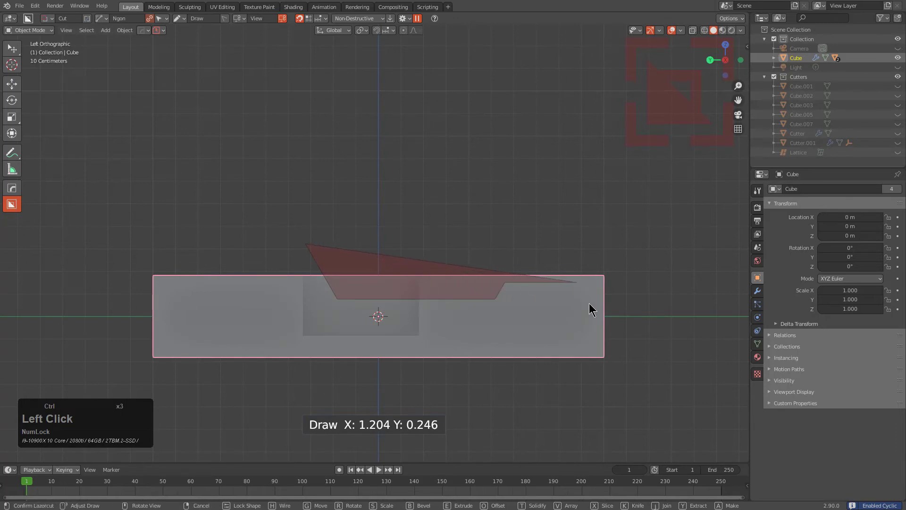
pyautogui.keyDown('ctrl'); pyautogui.click(589, 304); pyautogui.keyUp('ctrl')
pyautogui.keyDown('ctrl'); pyautogui.click(597, 321); pyautogui.keyUp('ctrl')
pyautogui.click(638, 245)
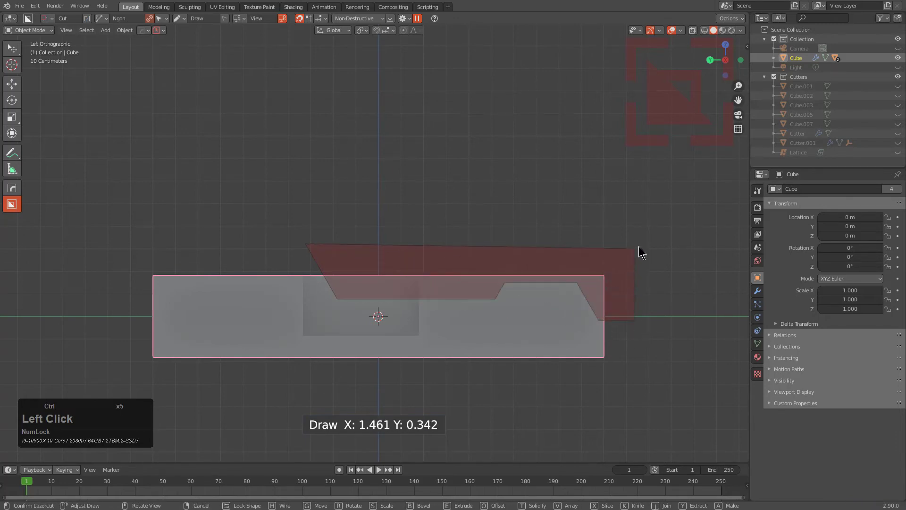
# Sharpen the block with HardOps and adjust its auto smooth angle
pyautogui.moveTo(639, 245); pyautogui.dragTo(435, 245, button='middle')
pyautogui.scroll(3, 472, 241)
pyautogui.hotkey('shift', 'q')
pyautogui.click(473, 191)
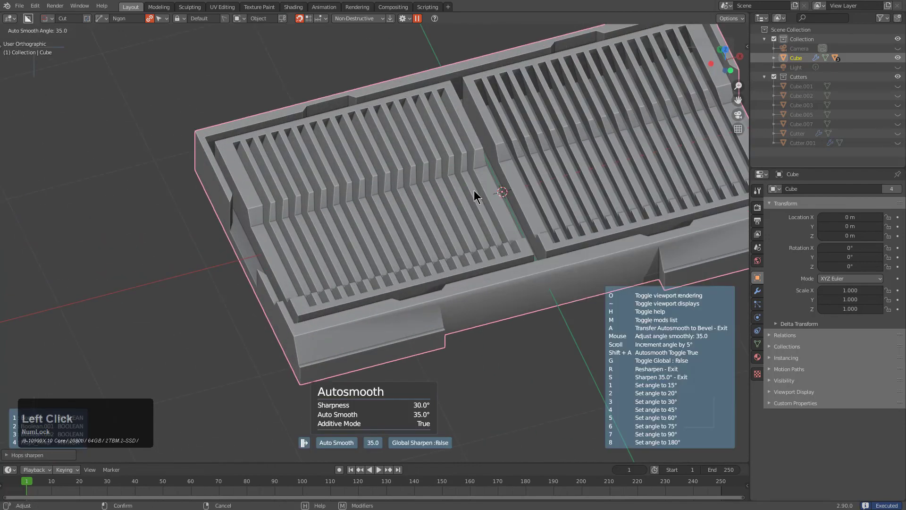
pyautogui.scroll(-1, 475, 189)
pyautogui.click(472, 193)
# Cut a narrow rectangular opening through the block at its centre, between the two louvered vents
pyautogui.moveTo(454, 211); pyautogui.dragTo(493, 237, button='middle')
pyautogui.scroll(3, 458, 225)
pyautogui.press('d')
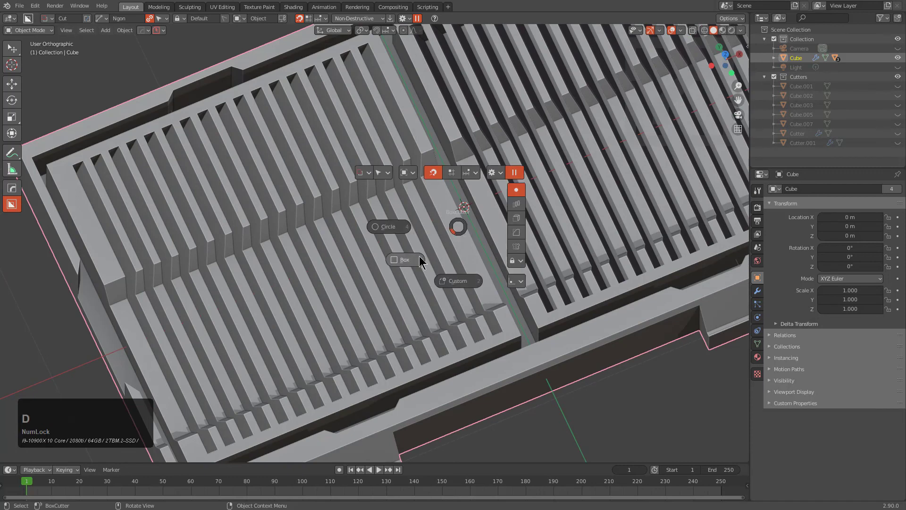
pyautogui.click(437, 186)
pyautogui.moveTo(431, 180)
pyautogui.mouseDown()
pyautogui.moveTo(491, 213)
pyautogui.moveTo(531, 283)
pyautogui.mouseUp()
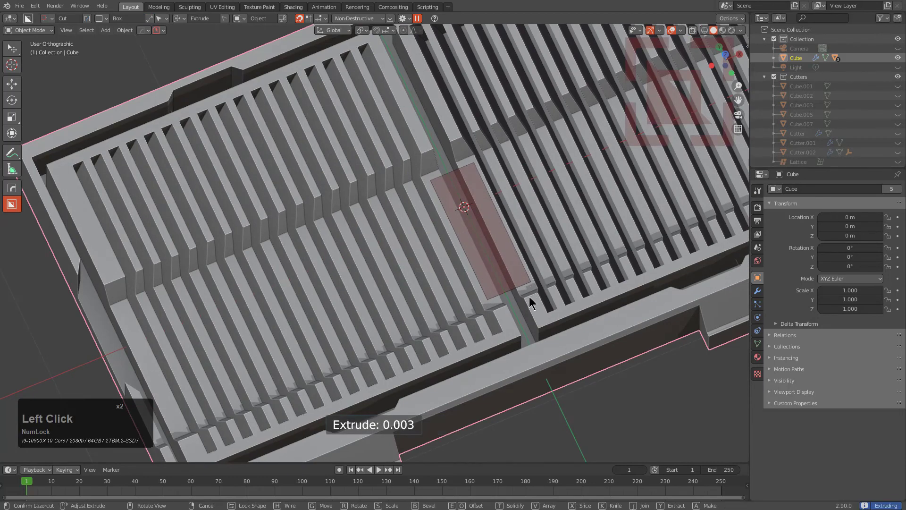
pyautogui.click(528, 333)
# Box-cut a shallow recess about 0.05 m deep into the protruding side section on the block's negative Y side
pyautogui.scroll(-5, 528, 333)
pyautogui.moveTo(528, 334)
pyautogui.mouseDown(button='middle')
pyautogui.moveTo(396, 258)
pyautogui.moveTo(441, 246)
pyautogui.moveTo(469, 258)
pyautogui.moveTo(463, 235)
pyautogui.mouseUp(button='middle')
pyautogui.moveTo(463, 236)
pyautogui.mouseDown()
pyautogui.moveTo(430, 191)
pyautogui.moveTo(299, 240)
pyautogui.mouseUp()
pyautogui.click(296, 238)
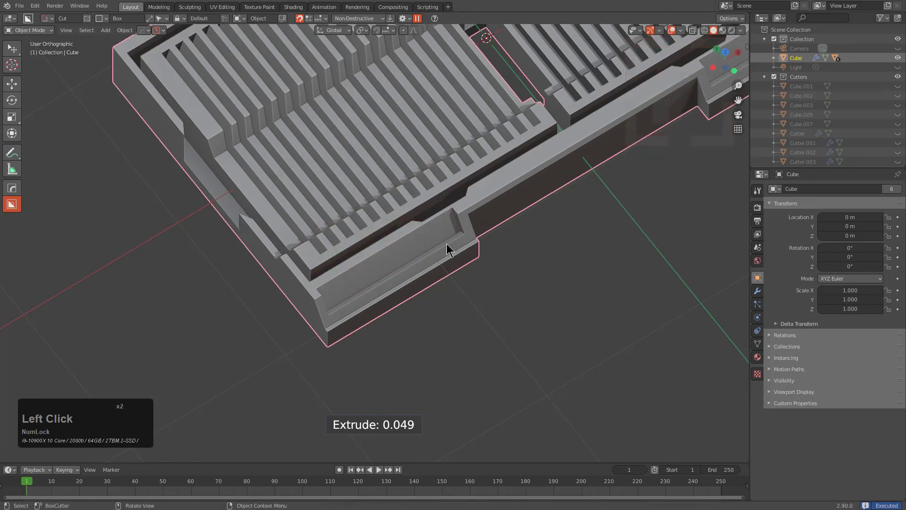
# Box-cut a small notch across the vent frame's edge near the tab on the negative Y side
pyautogui.scroll(2, 453, 231)
pyautogui.moveTo(464, 213)
pyautogui.mouseDown()
pyautogui.moveTo(429, 201)
pyautogui.moveTo(431, 192)
pyautogui.mouseUp()
pyautogui.click(435, 195)
pyautogui.moveTo(437, 196)
pyautogui.mouseDown(button='middle')
pyautogui.moveTo(344, 293)
pyautogui.moveTo(420, 253)
pyautogui.mouseUp(button='middle')
# Box-cut a rectangular recess into the middle of the block's negative Y side, beside the centre line
pyautogui.scroll(2, 420, 253)
pyautogui.click(451, 288)
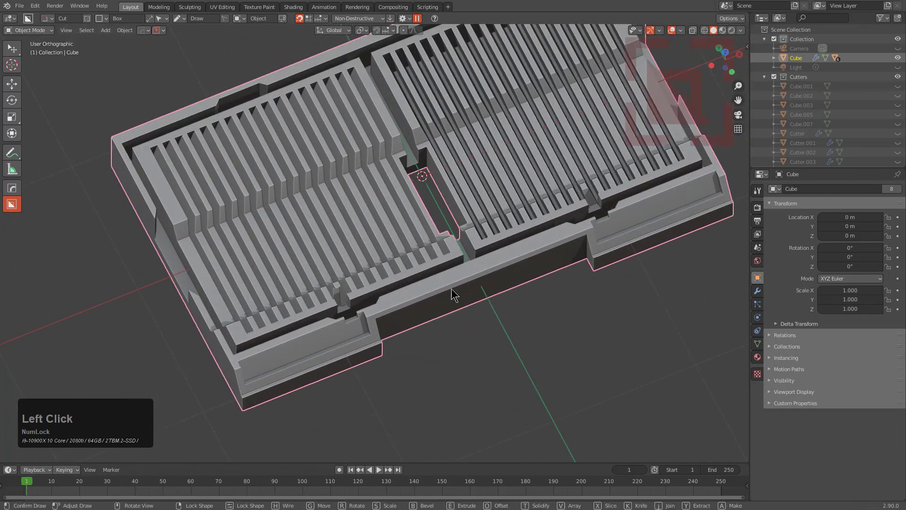
pyautogui.moveTo(480, 295); pyautogui.dragTo(475, 303)
pyautogui.moveTo(475, 303)
pyautogui.mouseDown(button='middle')
pyautogui.moveTo(316, 231)
pyautogui.moveTo(308, 208)
pyautogui.moveTo(389, 214)
pyautogui.mouseUp(button='middle')
# Isolate the main collection again and select the finished block
pyautogui.hotkey('alt', 'a')
pyautogui.scroll(-4, 367, 234)
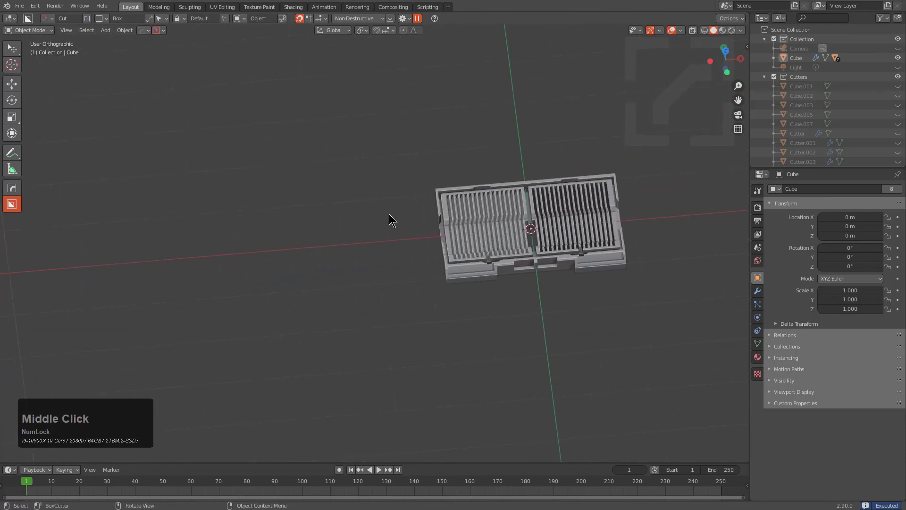
pyautogui.press('2')
pyautogui.press('1')
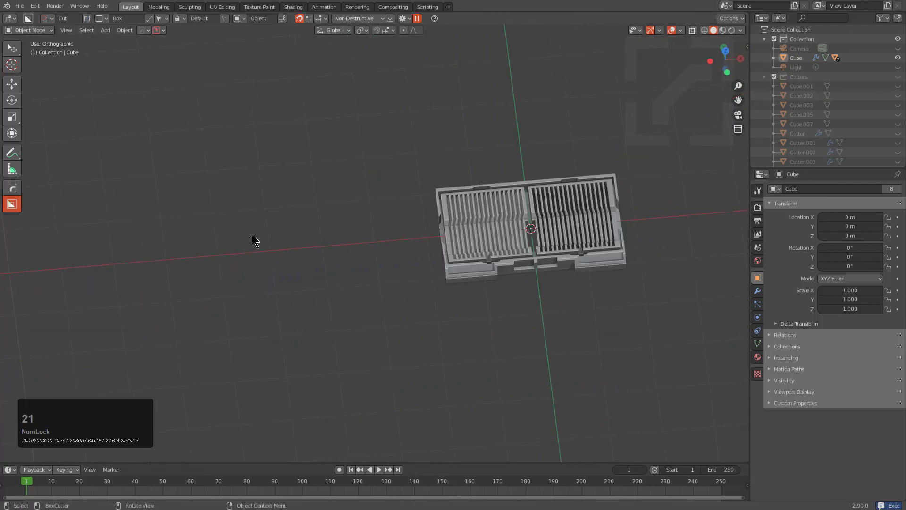
pyautogui.click(518, 234)
pyautogui.keyDown('shift'); pyautogui.moveTo(518, 233); pyautogui.dragTo(401, 255, button='middle'); pyautogui.keyUp('shift')
pyautogui.scroll(2, 287, 168)
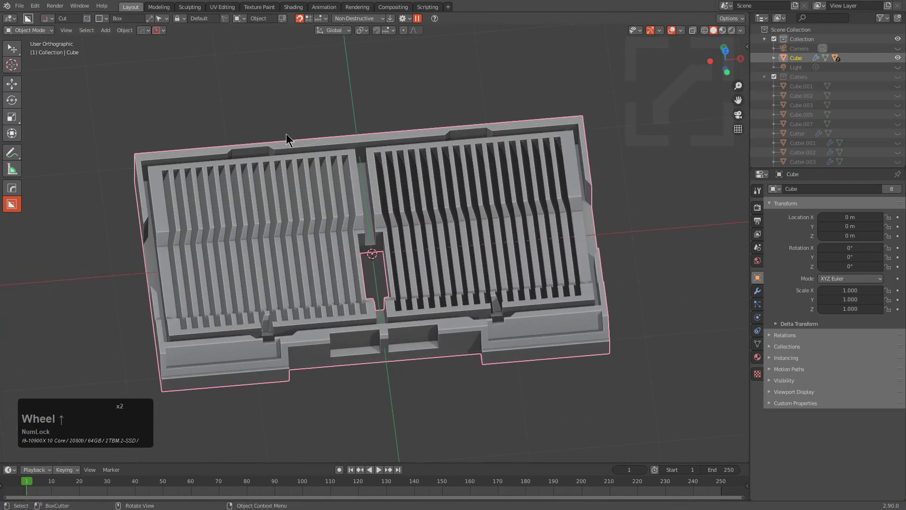